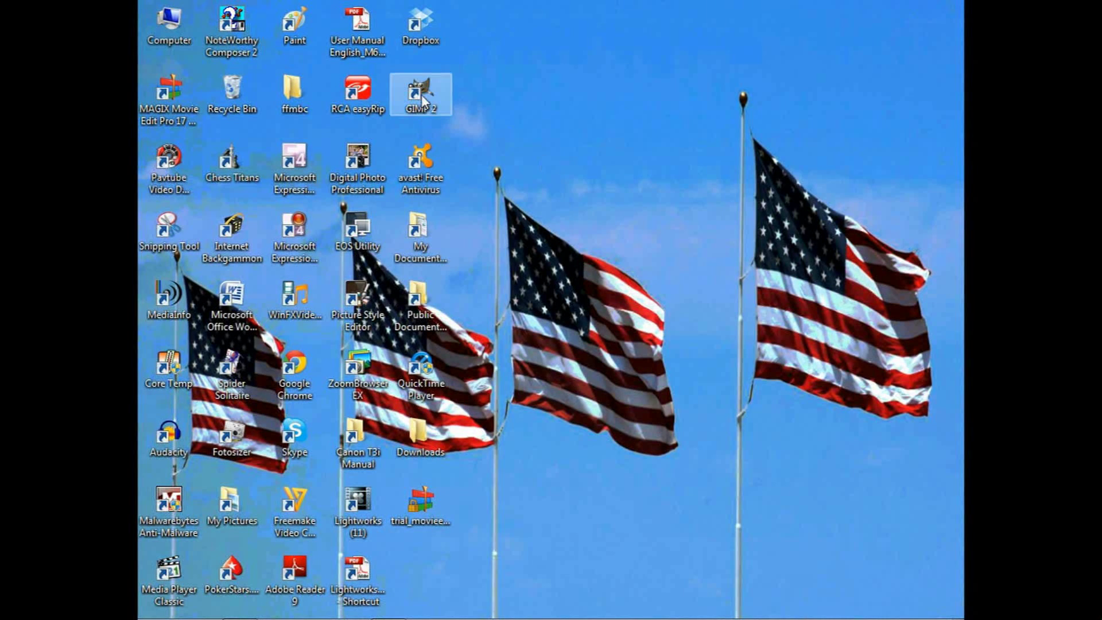
Step: Launch GIMP and place the Layers dock at the top right with the main window beside it
double_click(421, 94)
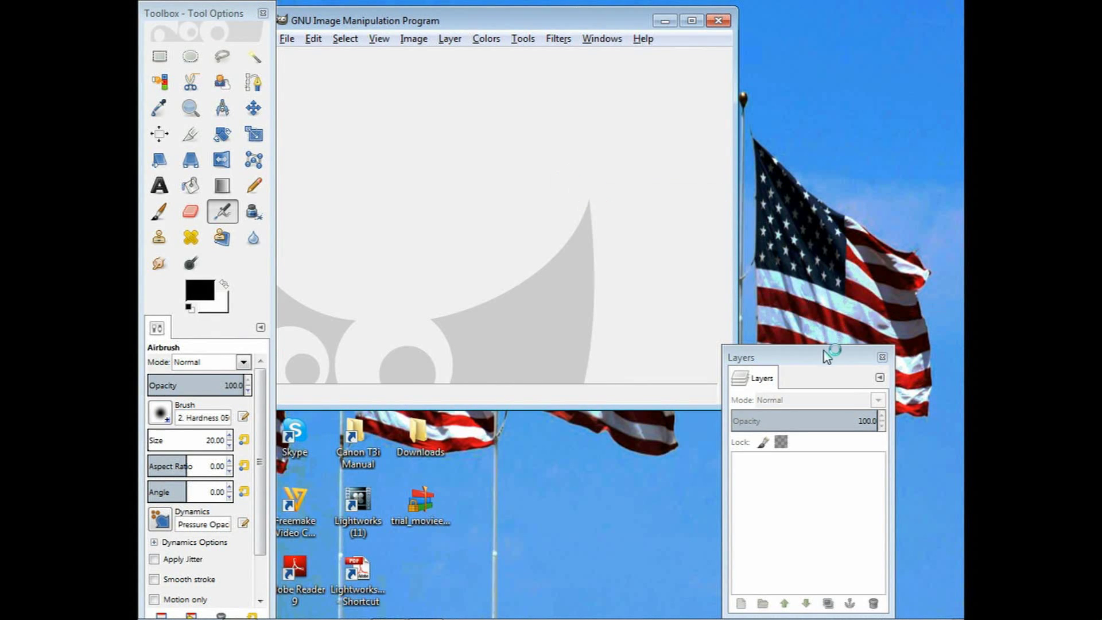
left_click_drag(833, 360, 899, 16)
left_click_drag(564, 20, 612, 19)
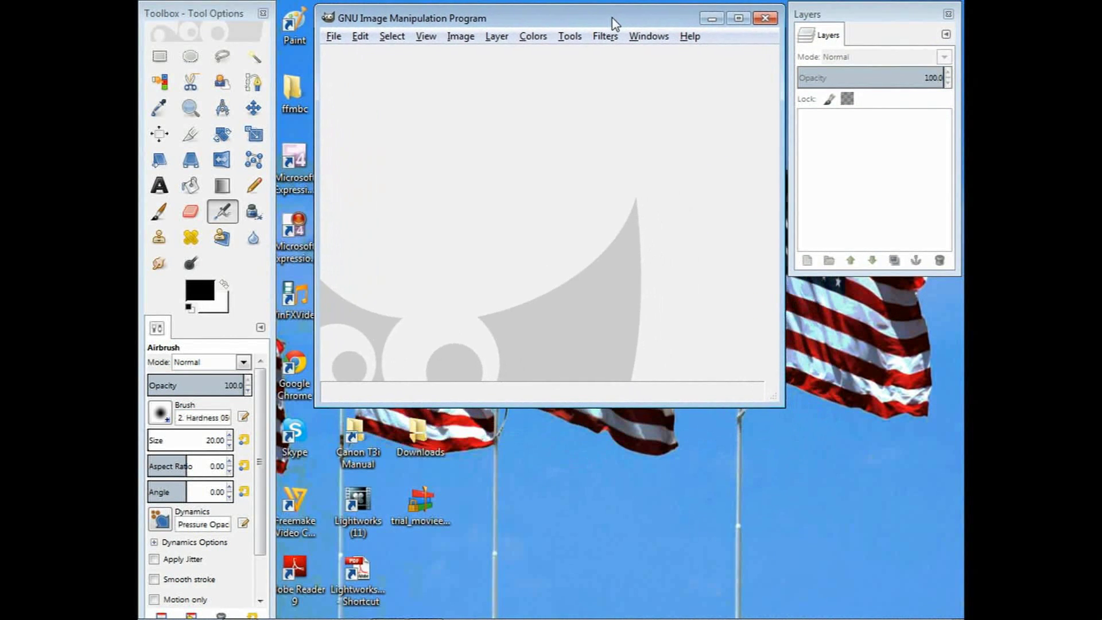
Step: Open IMG_1435.JPG from the Pictures > 2012_07_01 folder
left_click(337, 36)
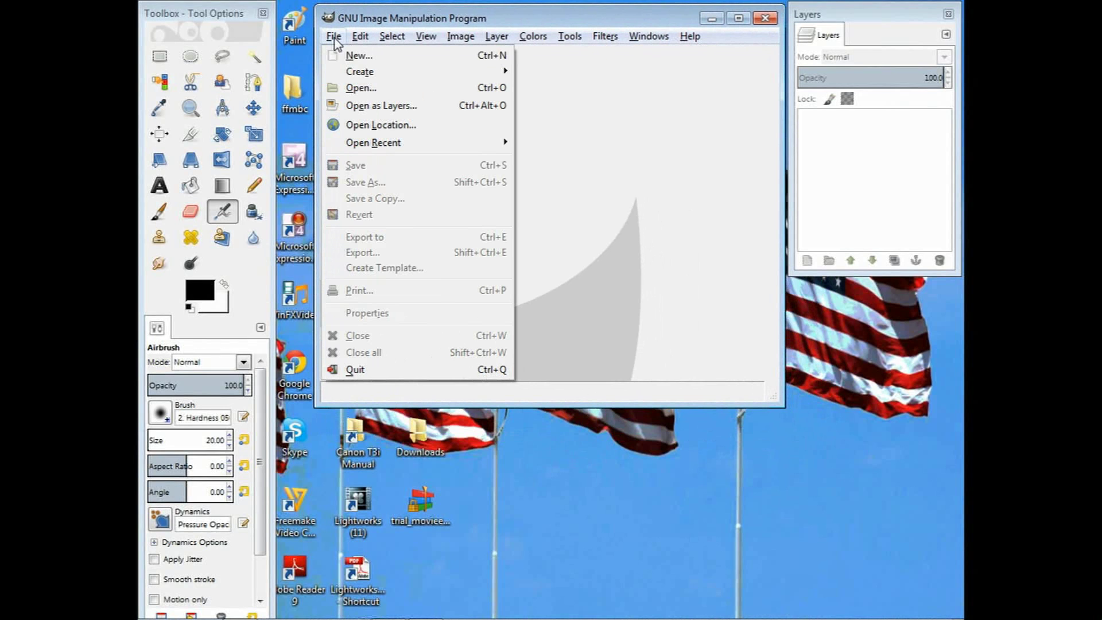
left_click(365, 90)
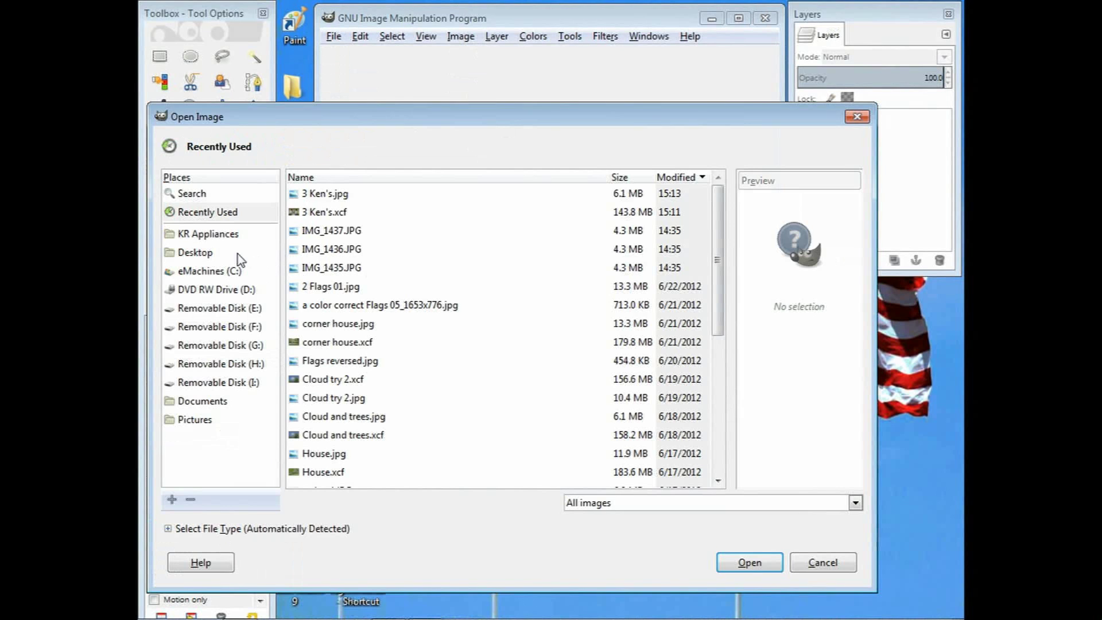
left_click(195, 421)
left_click(317, 286)
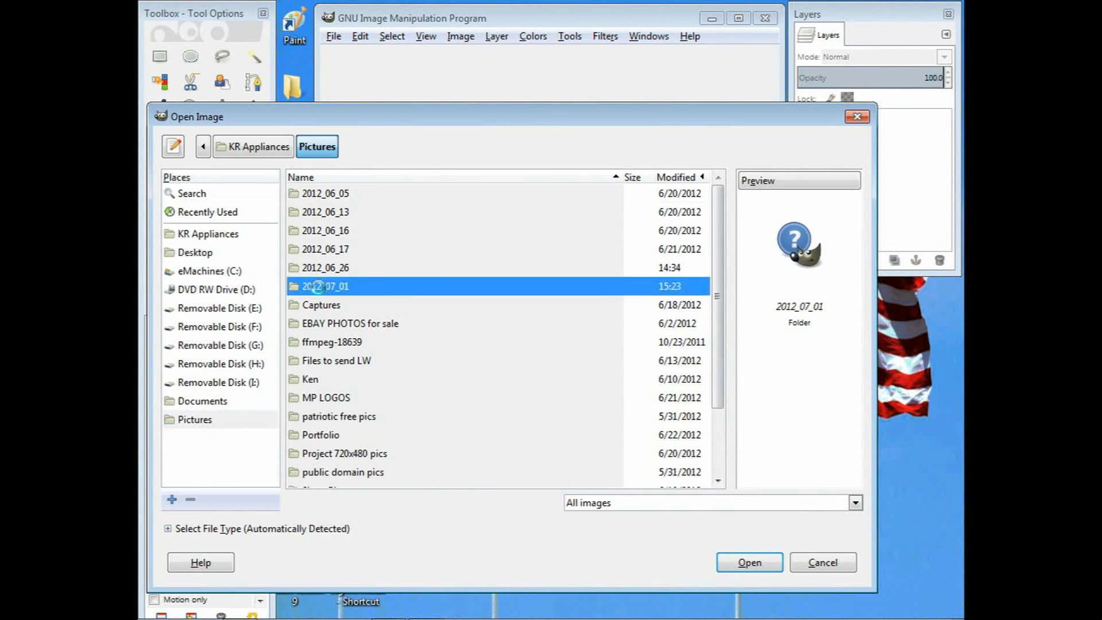
double_click(317, 286)
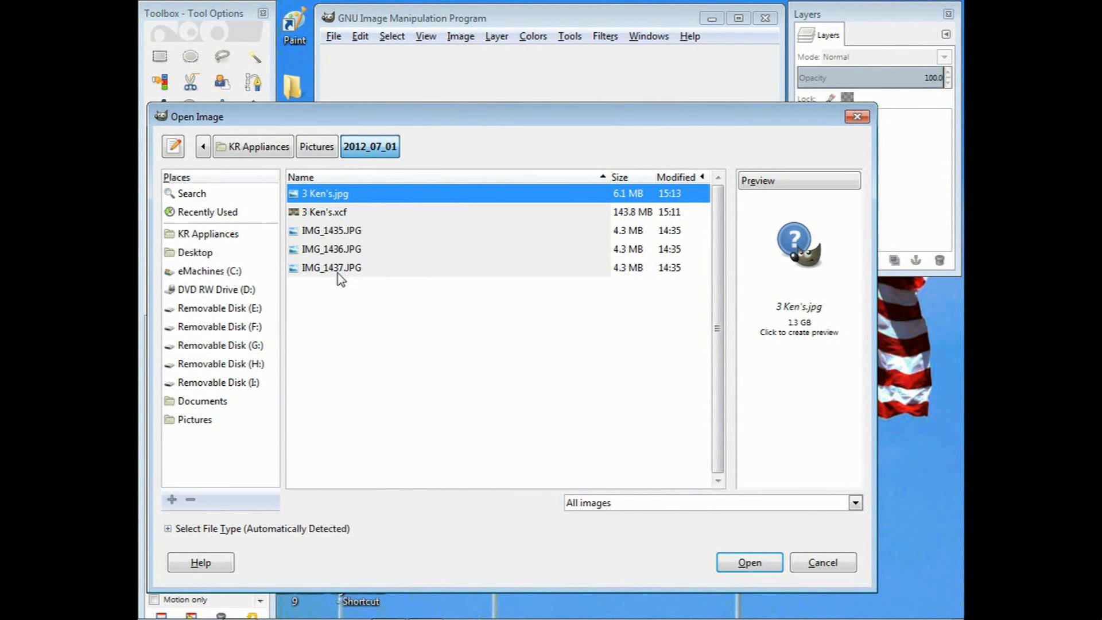
left_click(348, 236)
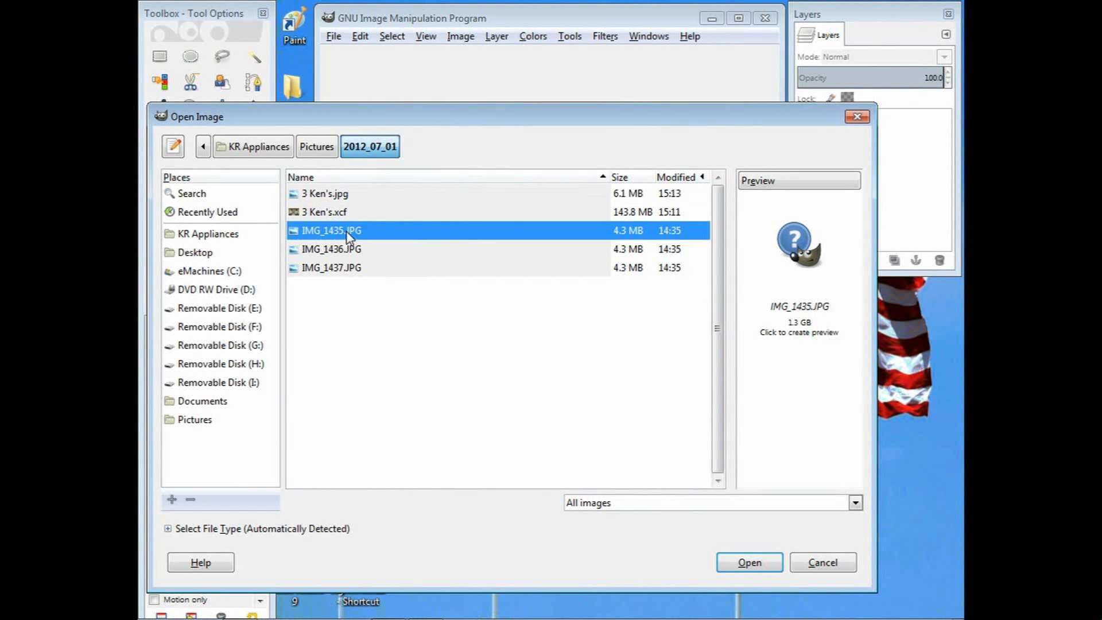
left_click(749, 563)
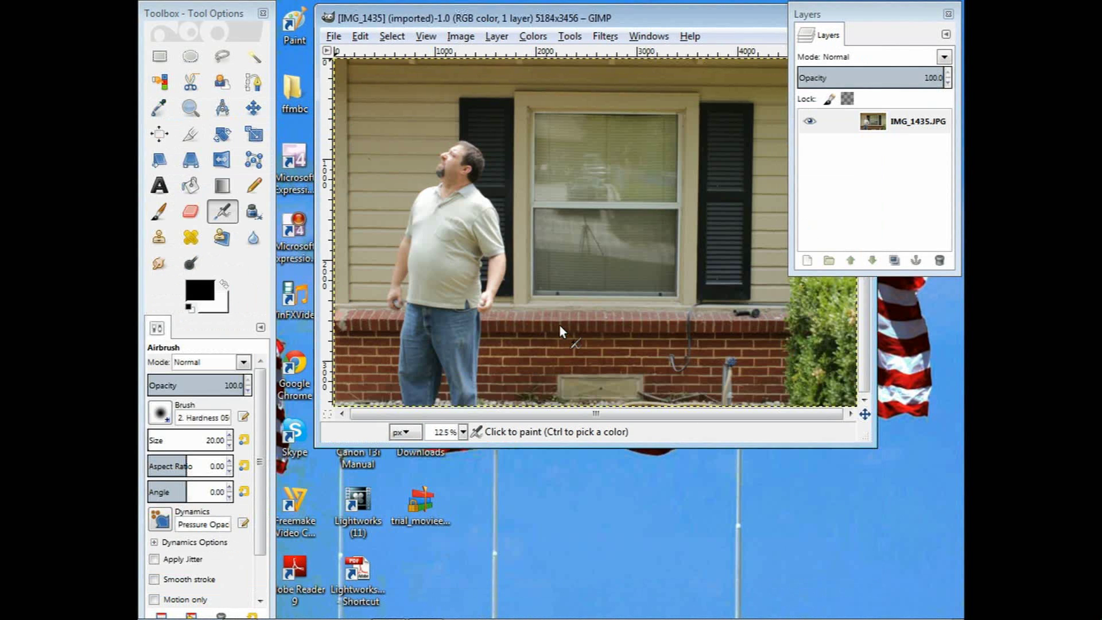
left_click(331, 38)
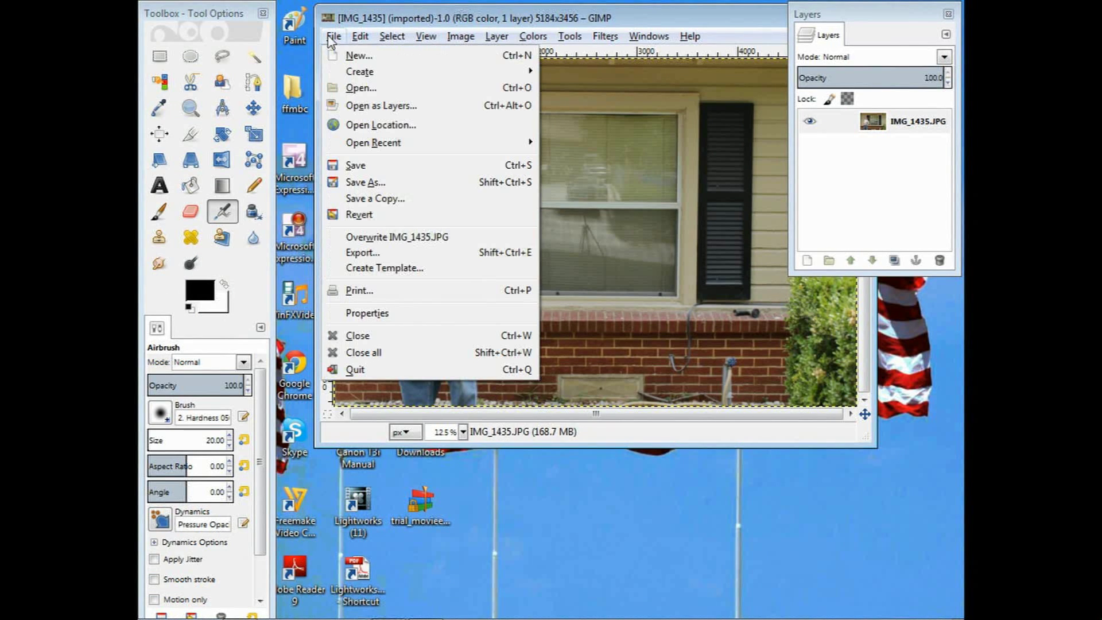
Step: Open IMG_1436.JPG from the same folder
left_click(374, 89)
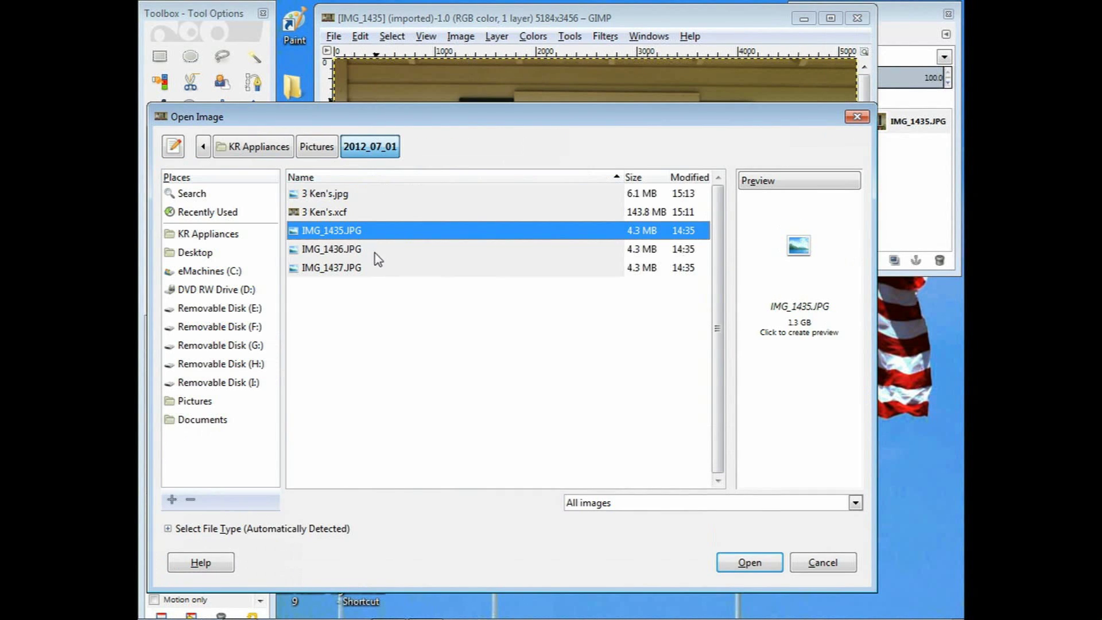
left_click(373, 251)
left_click(747, 561)
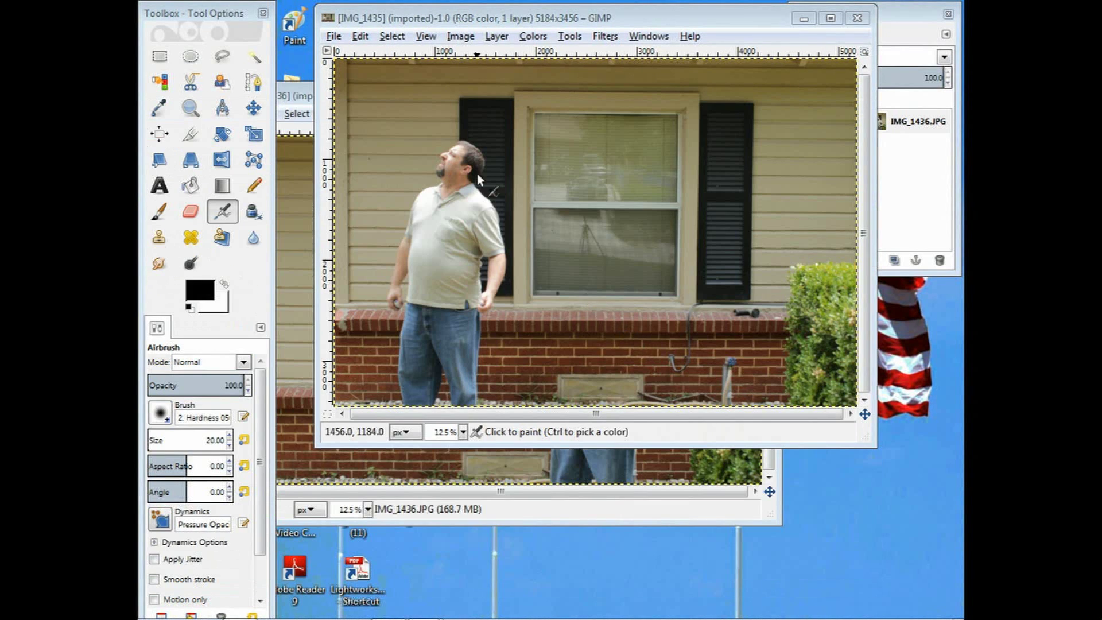
Step: Open IMG_1437.JPG as well and bring its window to the front
left_click(335, 36)
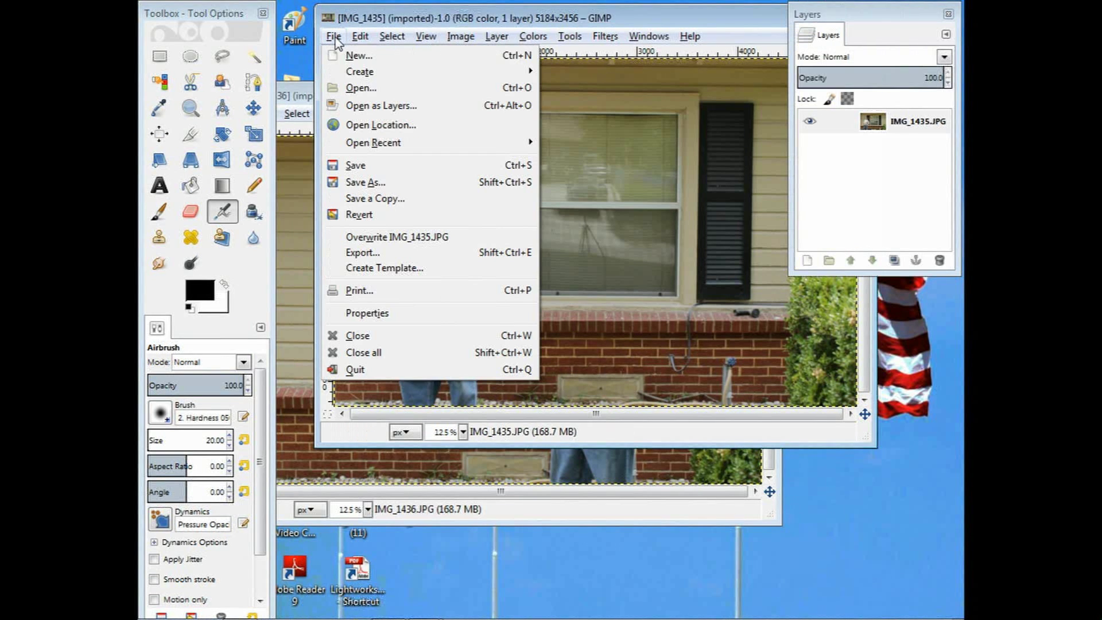
left_click(361, 88)
left_click(367, 270)
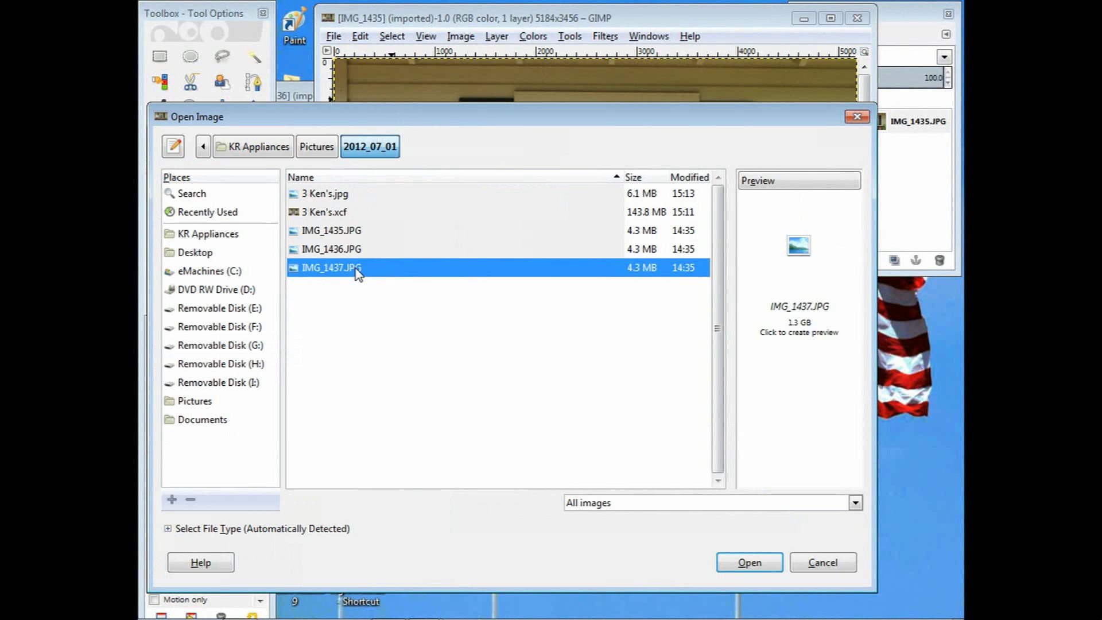
left_click(757, 561)
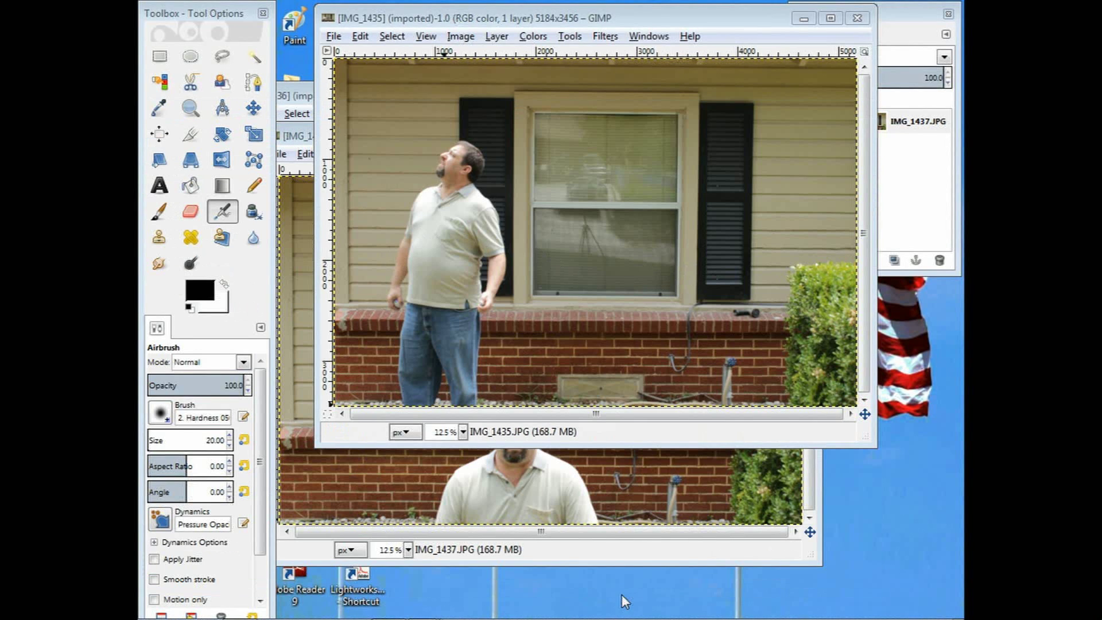
left_click(620, 557)
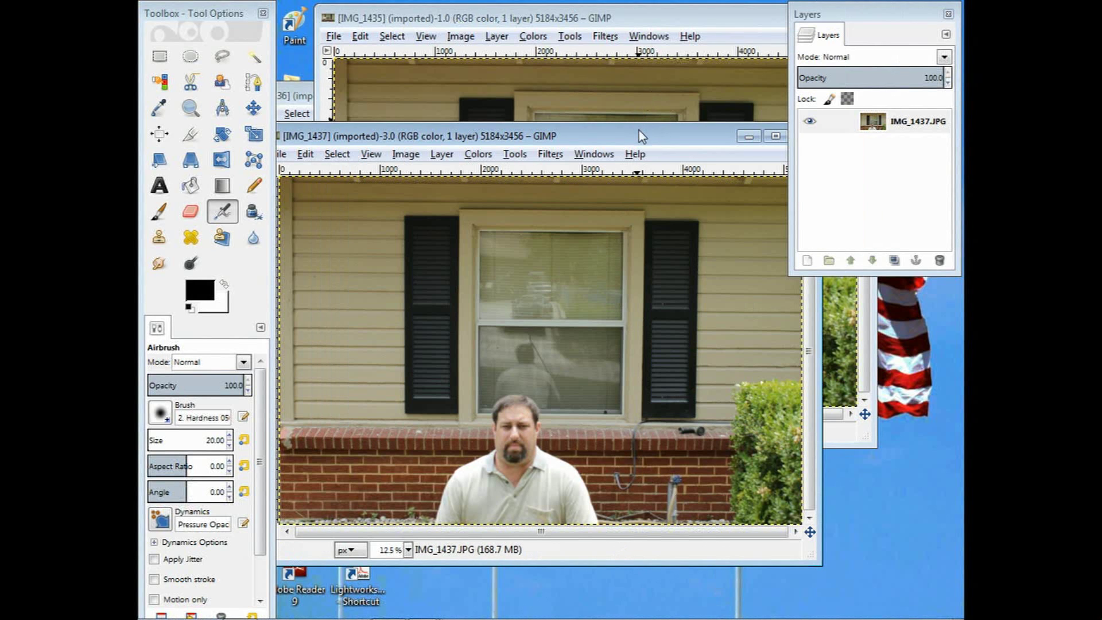
Step: Minimize the IMG_1437 window and bring IMG_1436 into view
left_click_drag(639, 131, 635, 218)
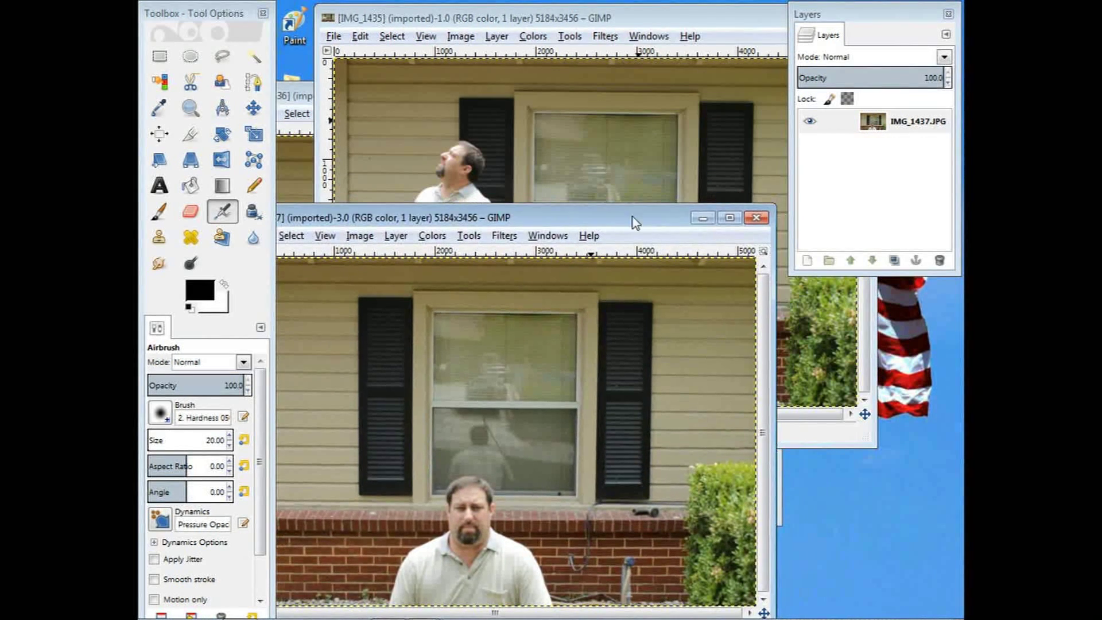
left_click(700, 219)
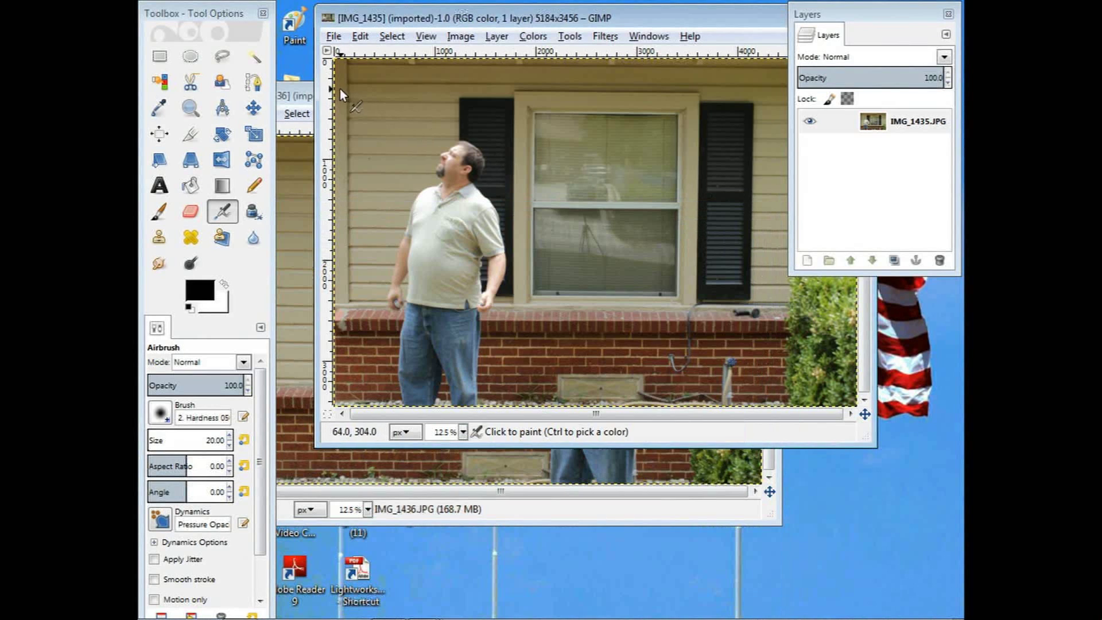
left_click(308, 98)
left_click_drag(583, 102, 640, 226)
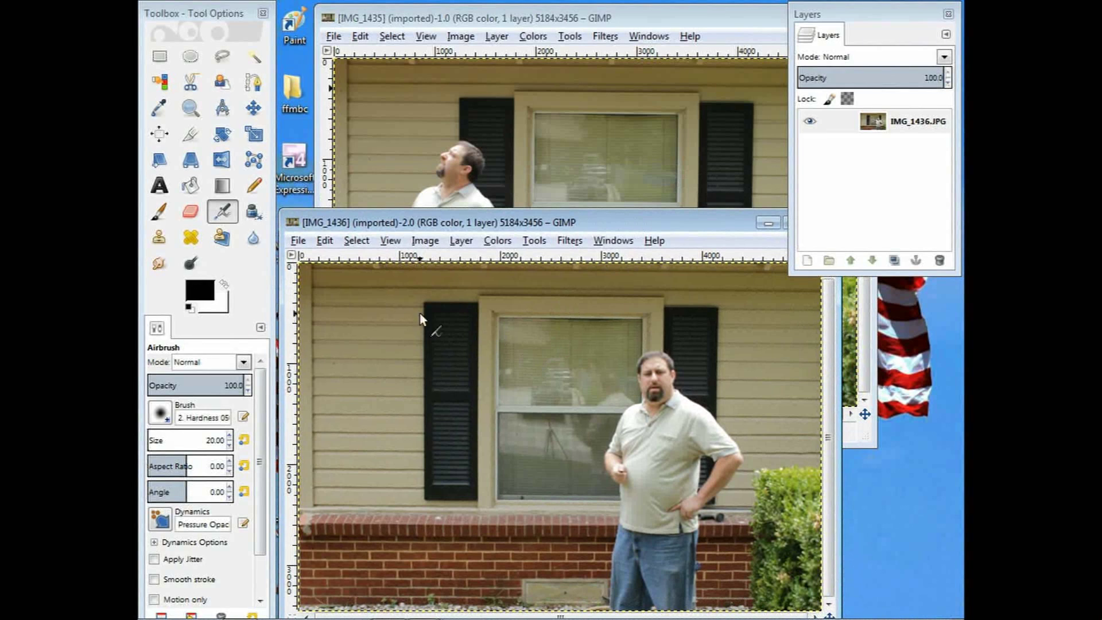
Step: Select all of IMG_1436, copy it, and bring IMG_1435 back to the front
left_click(357, 241)
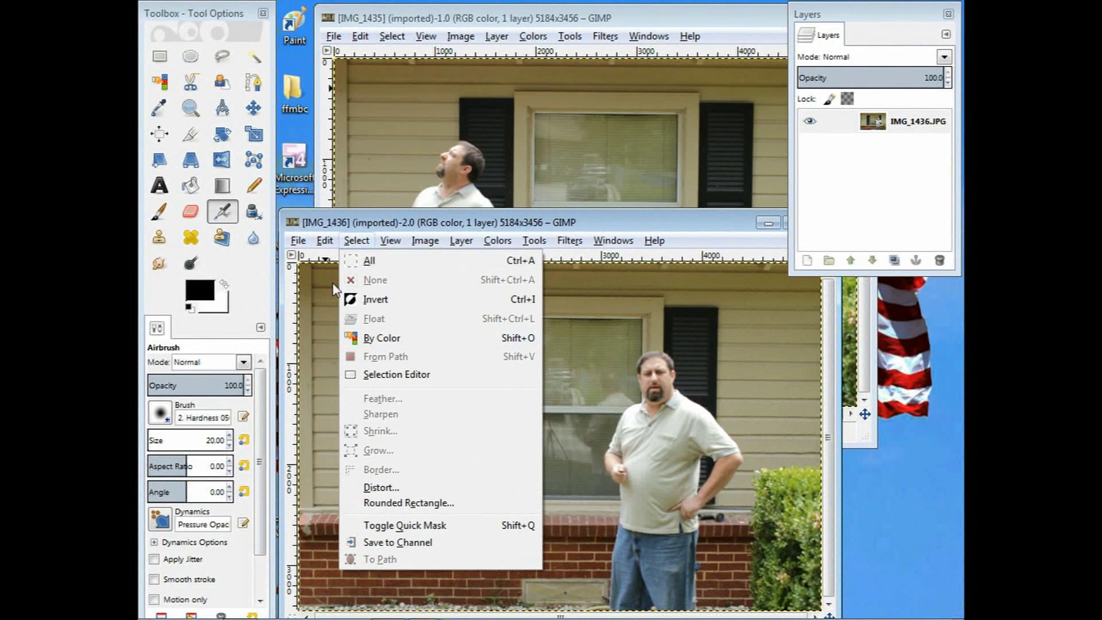
mouse_move(324, 241)
left_click(337, 365)
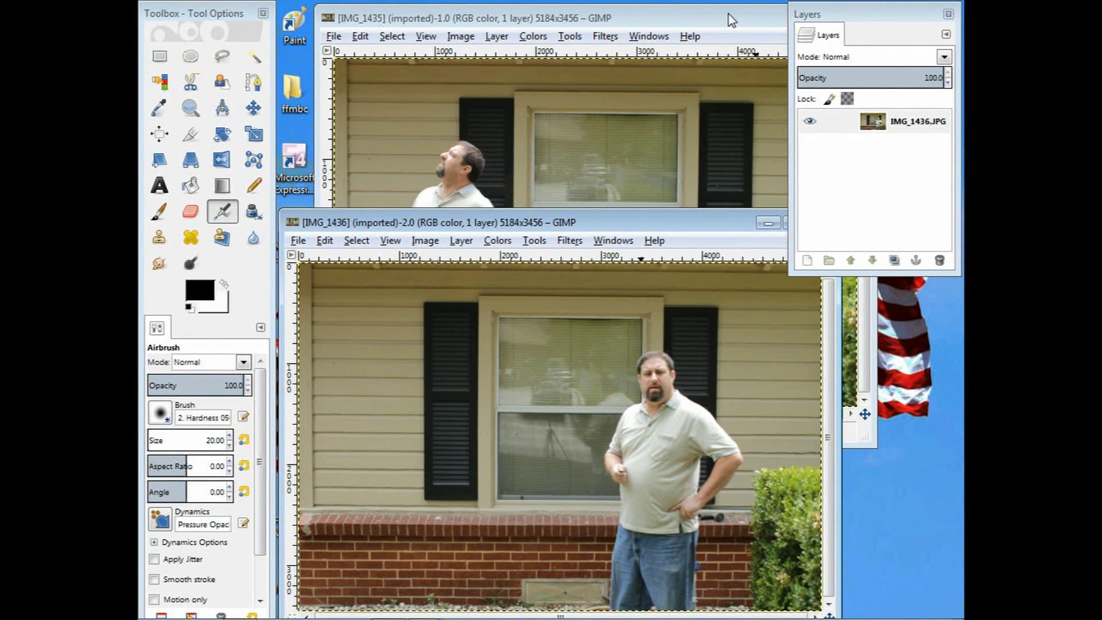
left_click_drag(730, 15, 661, 27)
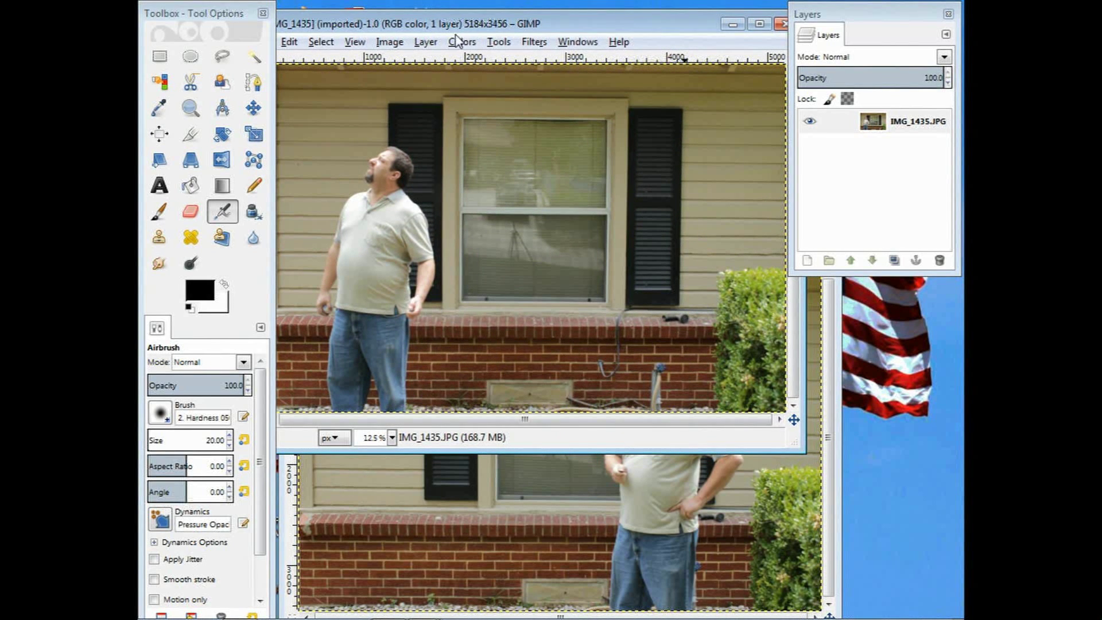
Step: Create a new transparent layer named 'standing right' in IMG_1435
left_click(429, 42)
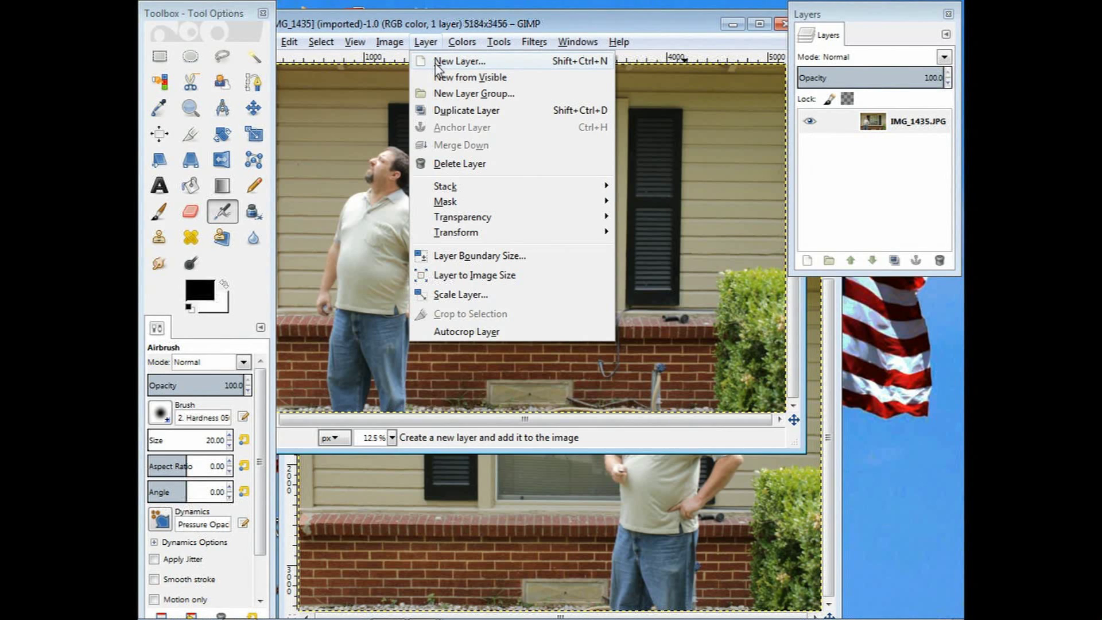
left_click(435, 61)
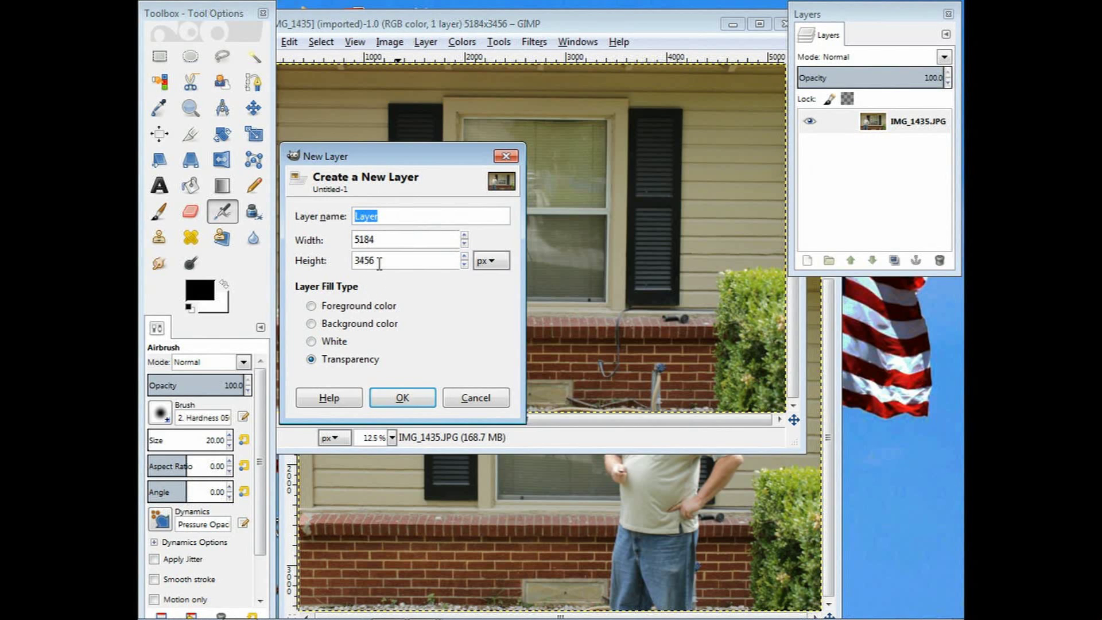
type("standing right")
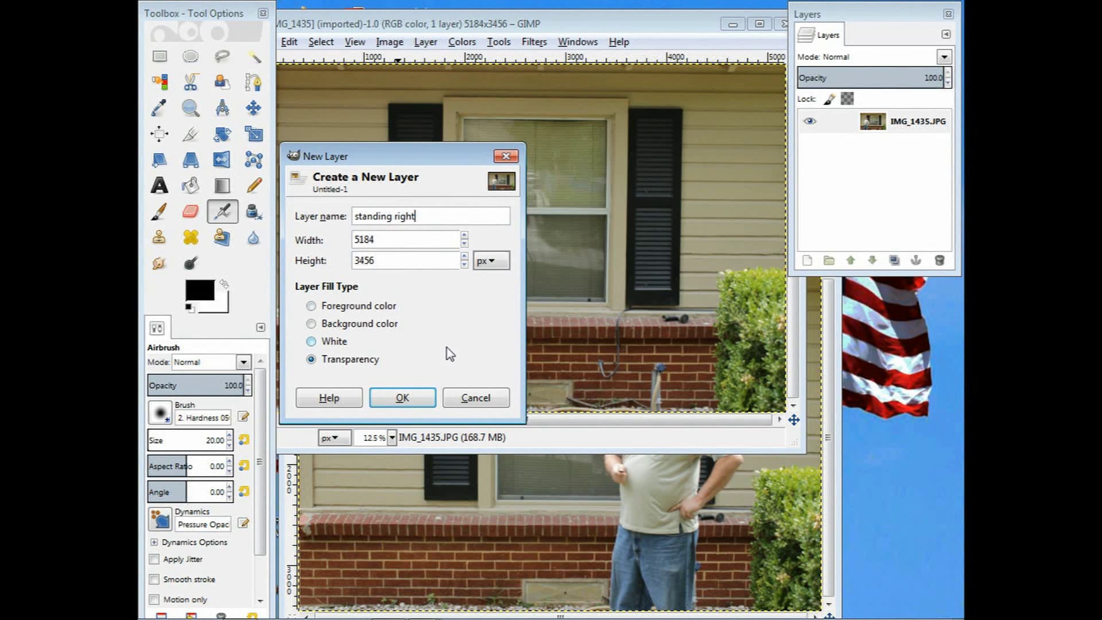
left_click(402, 397)
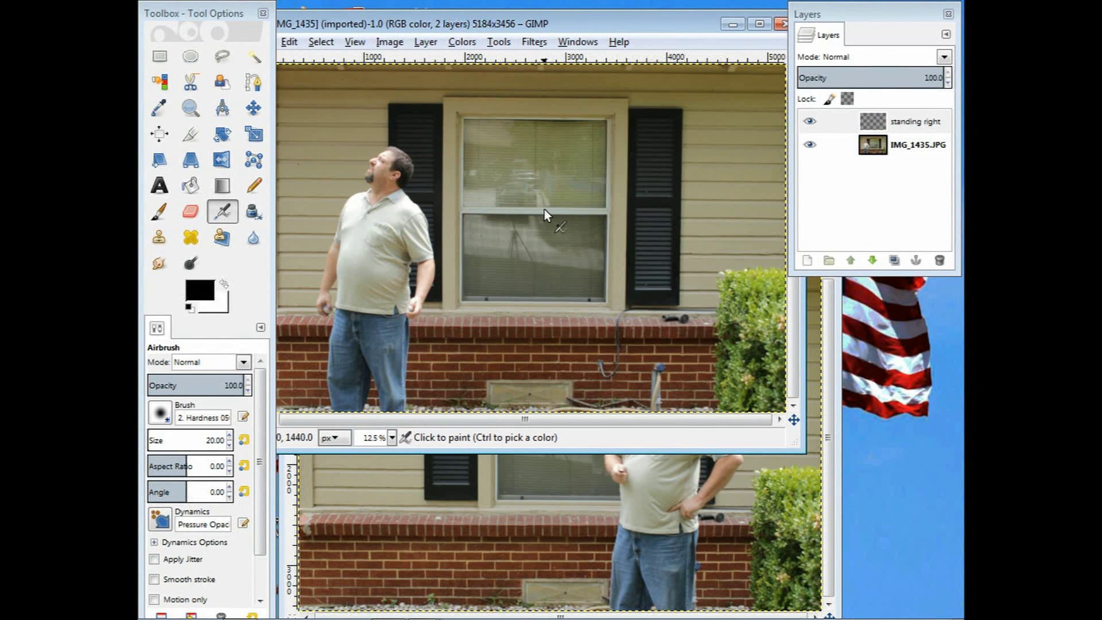
Step: Paste the copied IMG_1436 shot and anchor it onto the 'standing right' layer
left_click(290, 44)
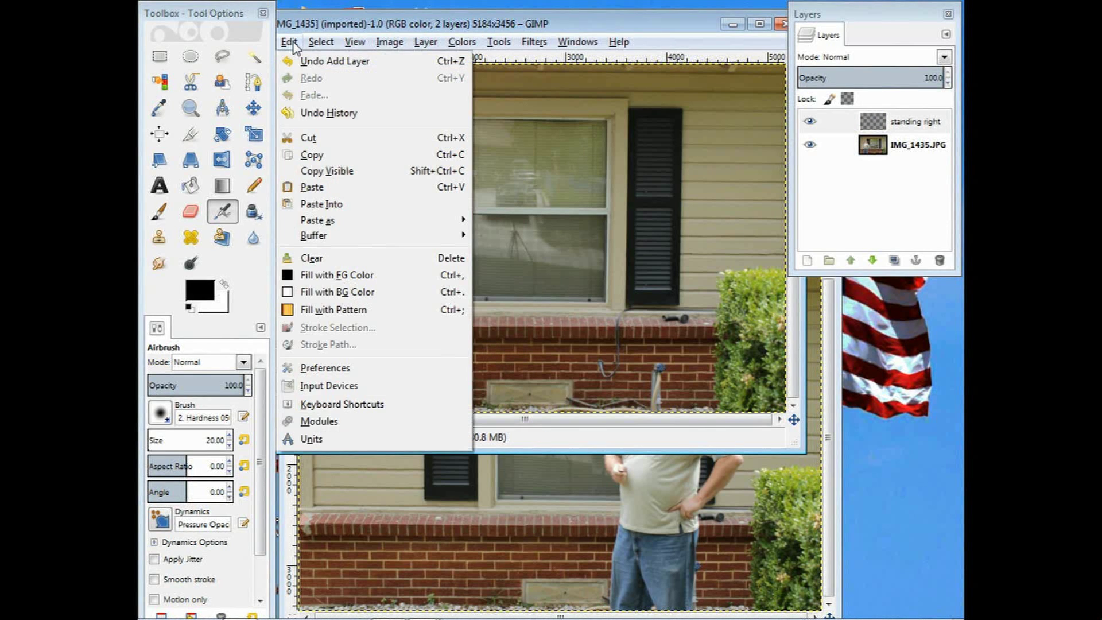
left_click(317, 189)
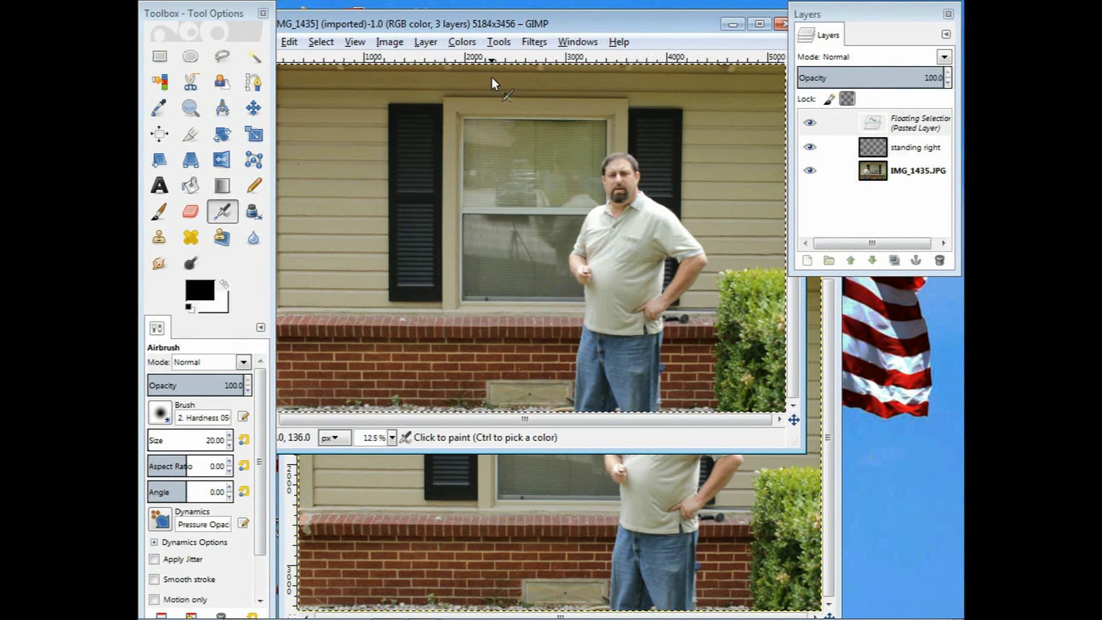
left_click(426, 42)
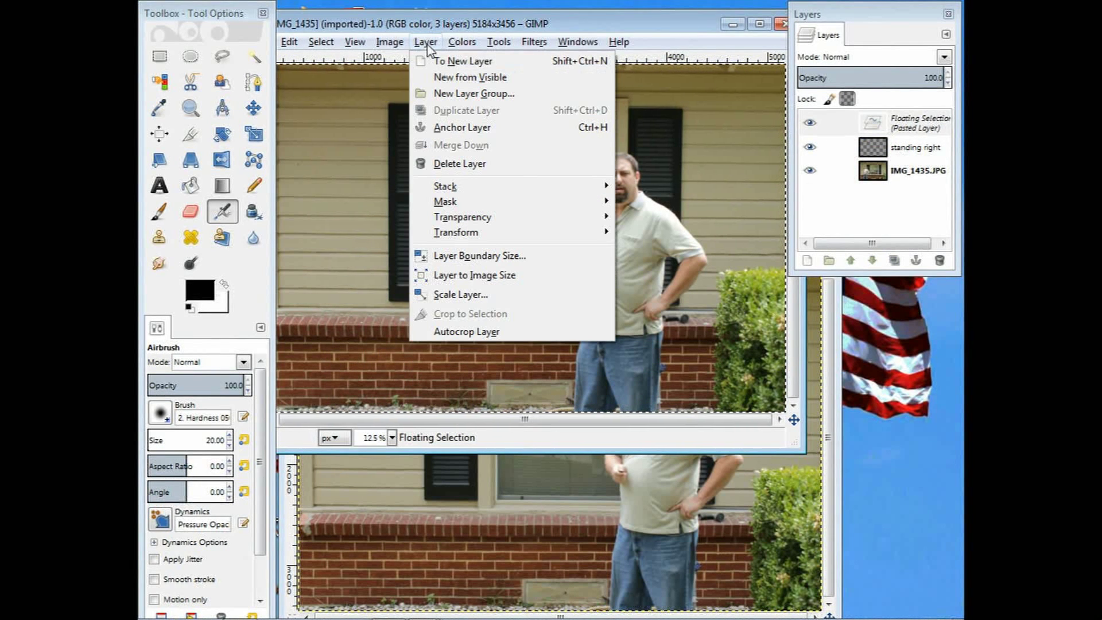
left_click(478, 129)
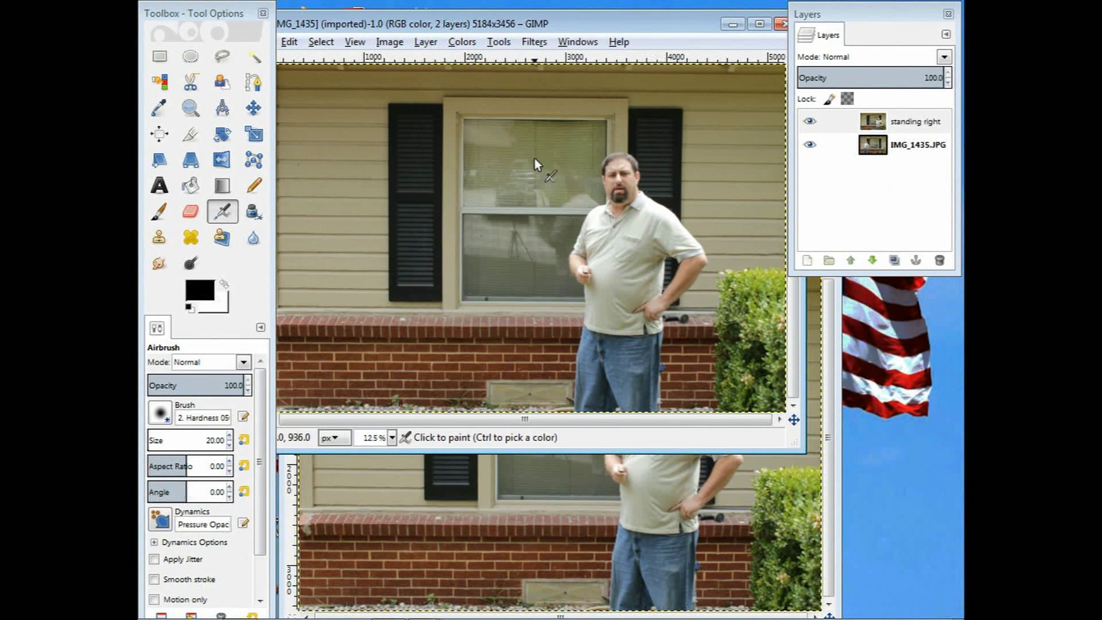
Step: Add a white, fully opaque layer mask to 'standing right'
left_click(426, 43)
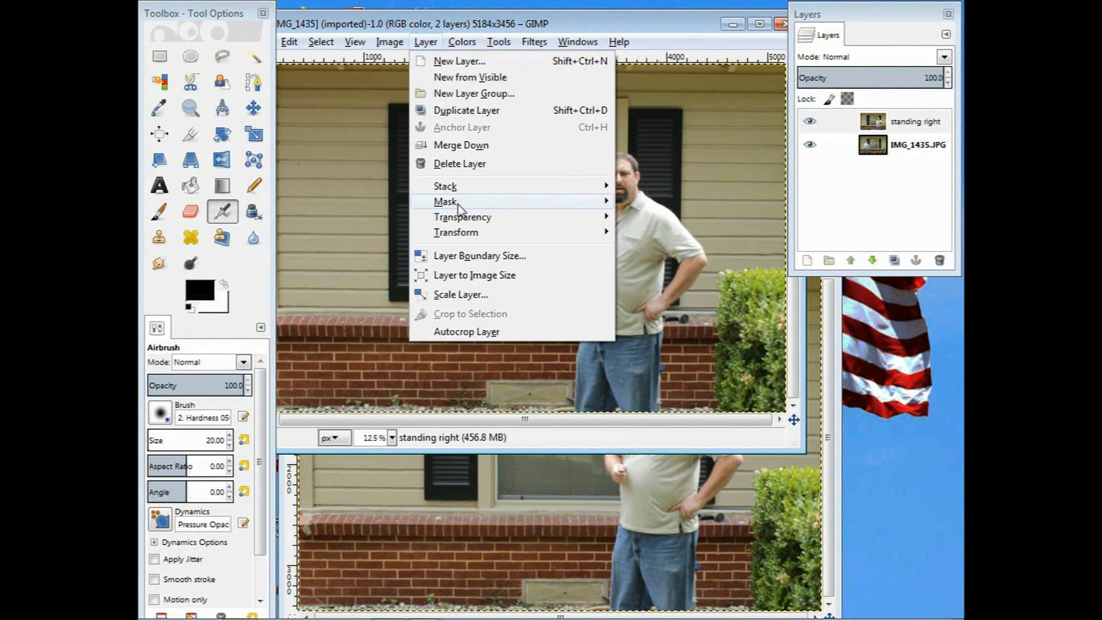
mouse_move(495, 203)
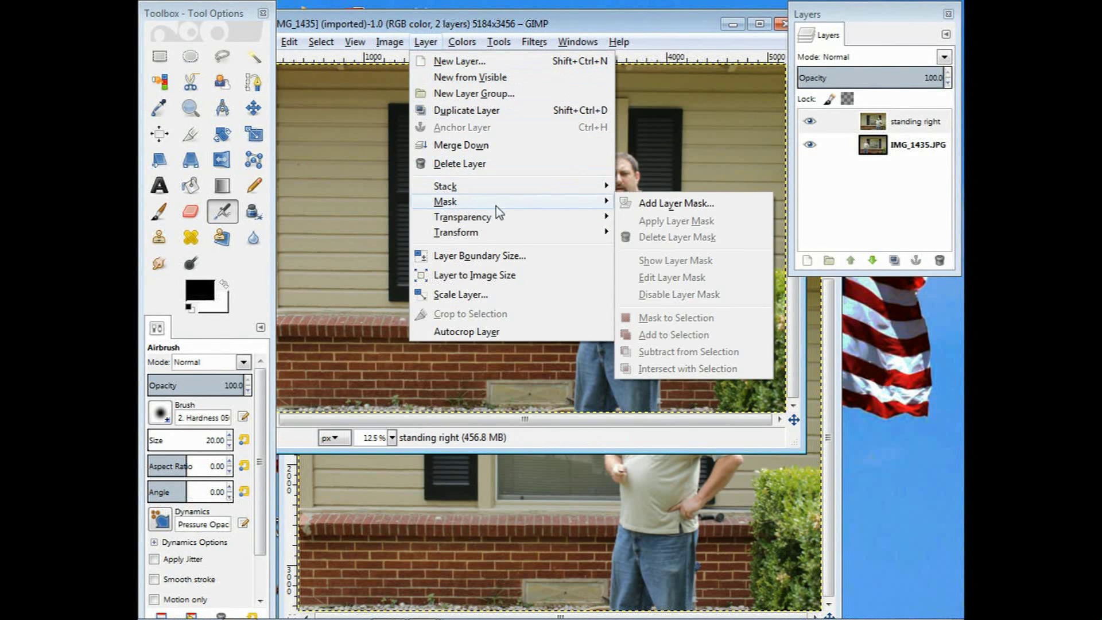
left_click(659, 204)
left_click(277, 297)
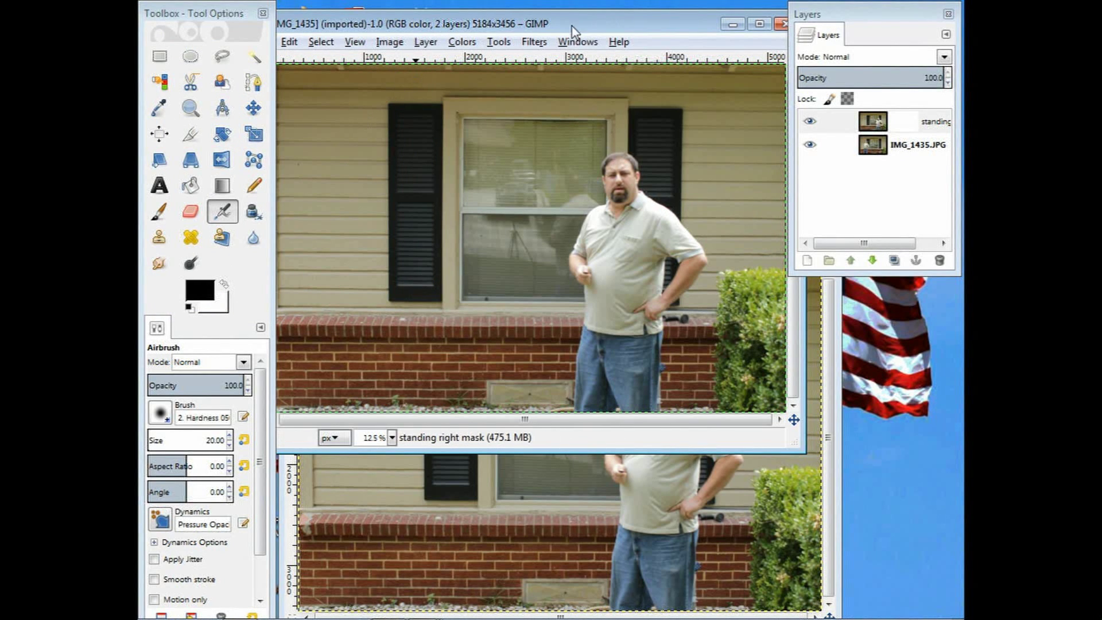
left_click_drag(578, 25, 638, 23)
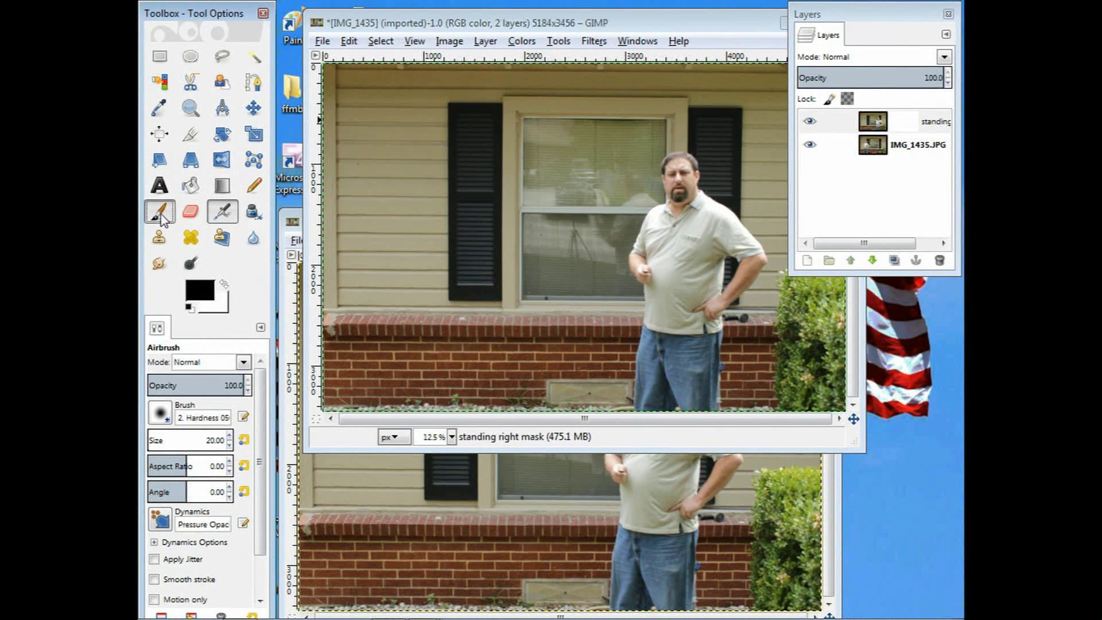
Step: Select the Paintbrush and set its size to 200
left_click(163, 218)
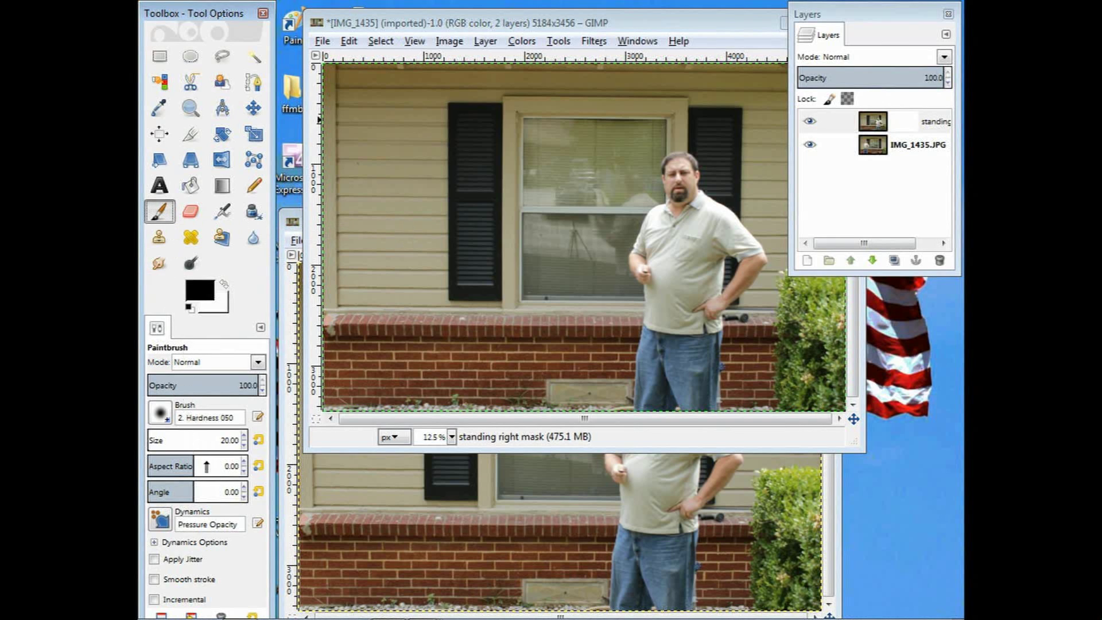
left_click(225, 440)
type("0")
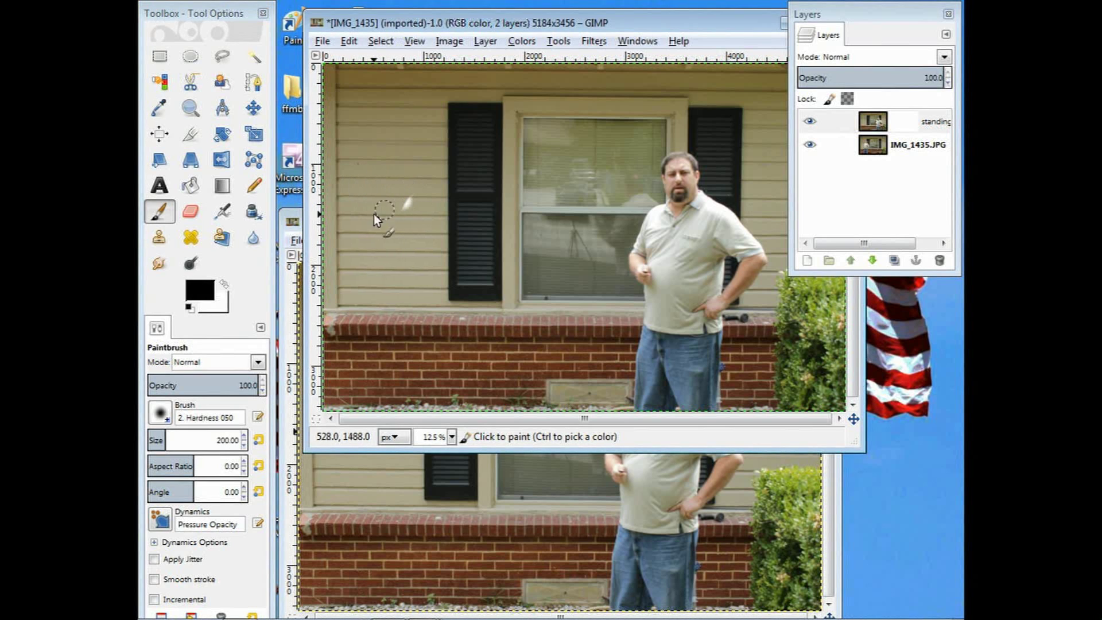
Step: Paint the mask to reveal the left man's head, arm, shirt, jeans and hand
mouse_move(402, 229)
left_mouse_down()
mouse_move(429, 233)
mouse_move(438, 205)
mouse_move(404, 214)
mouse_move(441, 191)
mouse_move(419, 175)
mouse_move(426, 153)
mouse_move(456, 167)
mouse_move(425, 152)
mouse_move(444, 144)
mouse_move(453, 191)
mouse_move(453, 178)
mouse_move(490, 235)
mouse_move(467, 248)
mouse_move(476, 262)
mouse_move(484, 255)
mouse_move(480, 272)
mouse_move(450, 229)
mouse_move(462, 213)
left_mouse_up()
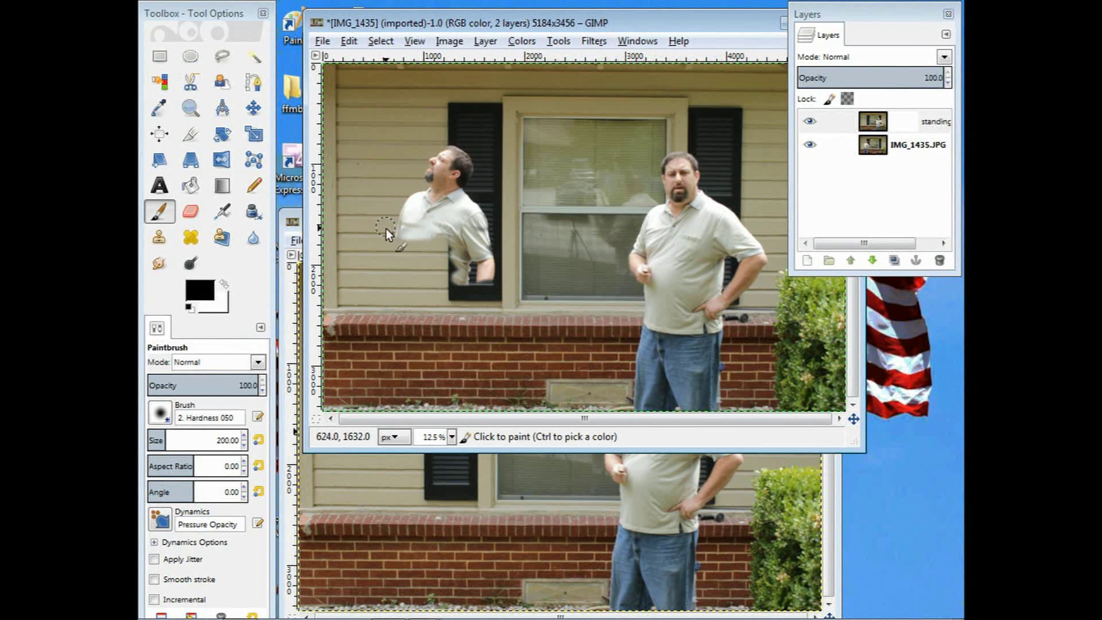
mouse_move(386, 229)
left_mouse_down()
mouse_move(394, 257)
mouse_move(381, 267)
left_mouse_up()
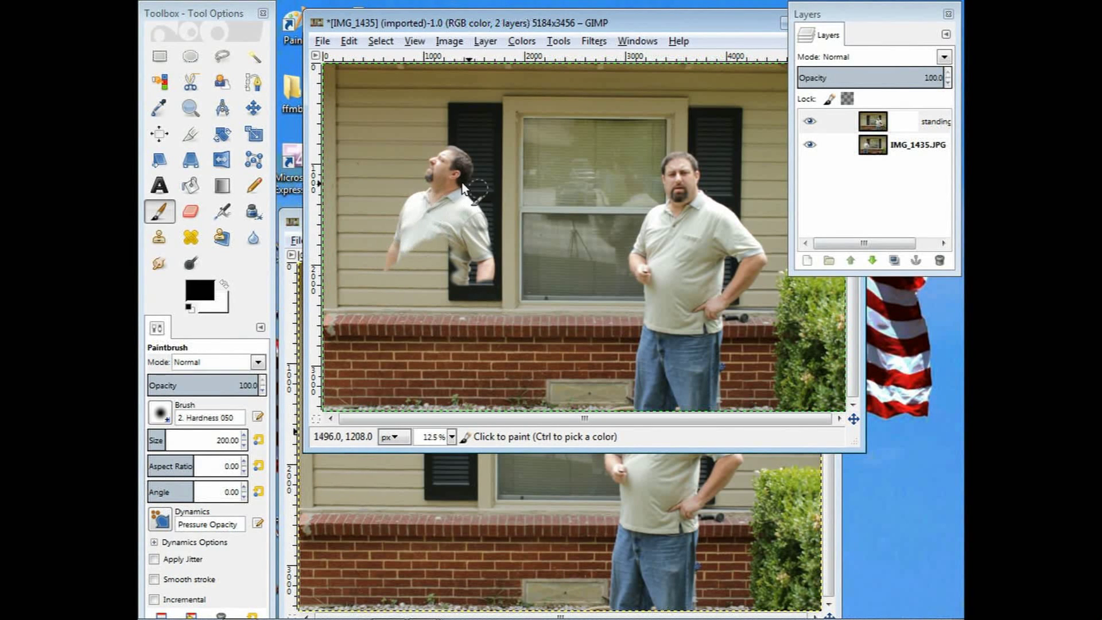
mouse_move(411, 249)
left_mouse_down()
mouse_move(449, 268)
mouse_move(383, 295)
mouse_move(410, 279)
mouse_move(366, 272)
mouse_move(382, 273)
mouse_move(413, 241)
mouse_move(397, 304)
mouse_move(423, 310)
mouse_move(393, 298)
mouse_move(369, 326)
mouse_move(430, 340)
mouse_move(381, 388)
mouse_move(417, 396)
mouse_move(392, 401)
mouse_move(472, 415)
left_mouse_up()
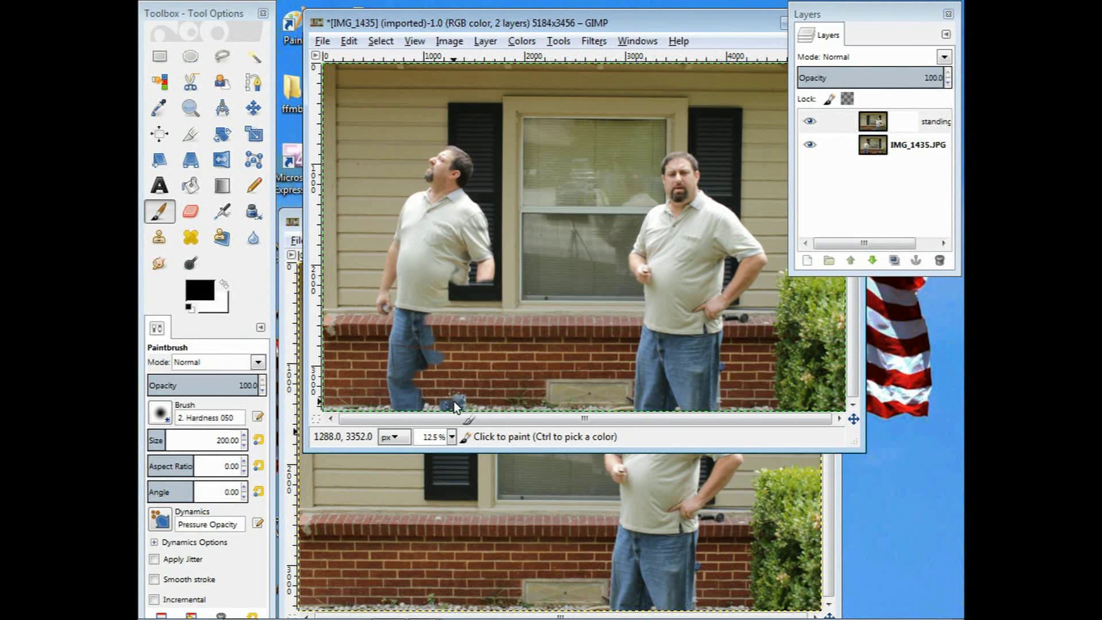
mouse_move(454, 401)
left_mouse_down()
mouse_move(429, 372)
mouse_move(457, 362)
mouse_move(423, 351)
mouse_move(452, 368)
mouse_move(419, 397)
left_mouse_up()
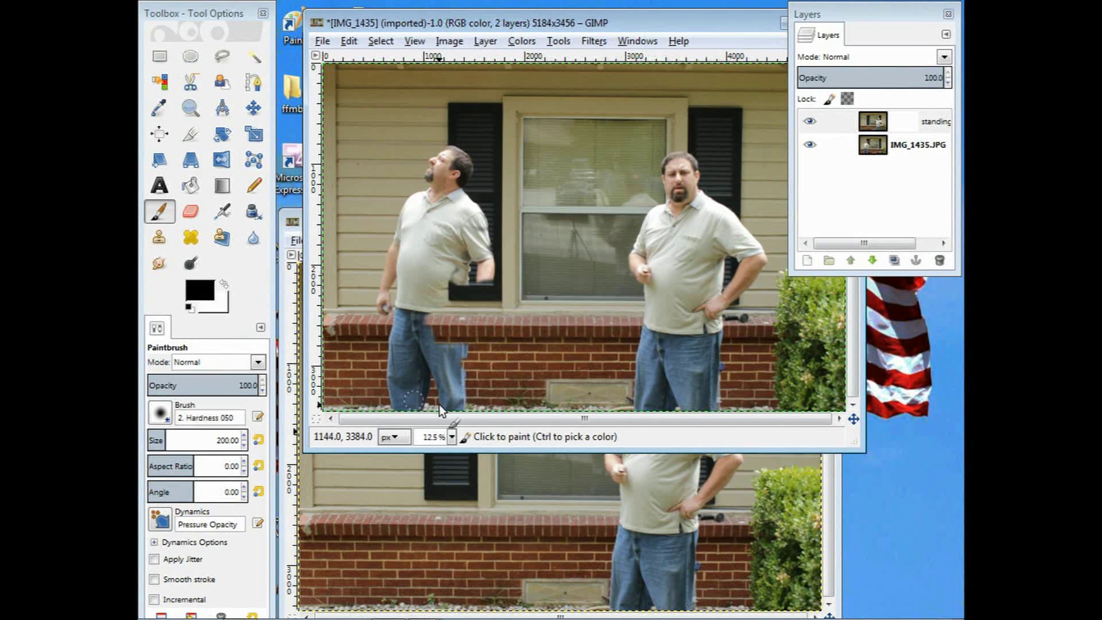
left_click_drag(443, 375, 467, 336)
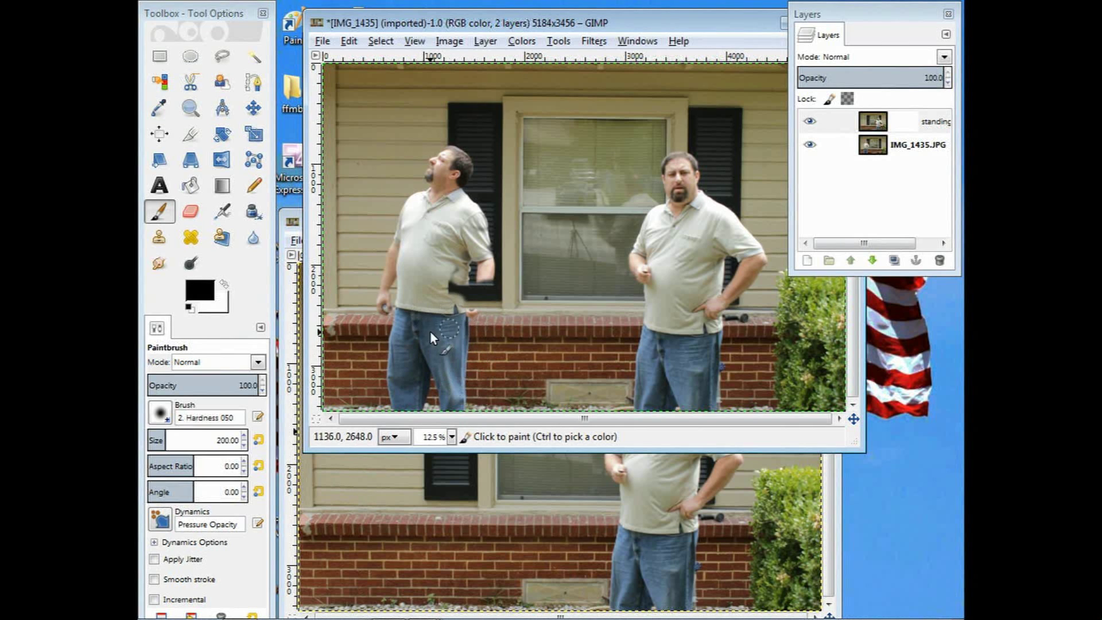
mouse_move(443, 306)
left_mouse_down()
mouse_move(494, 286)
mouse_move(452, 310)
mouse_move(477, 312)
mouse_move(496, 278)
mouse_move(465, 270)
mouse_move(497, 231)
mouse_move(497, 284)
mouse_move(480, 310)
mouse_move(472, 264)
mouse_move(452, 262)
mouse_move(426, 287)
mouse_move(463, 284)
left_mouse_up()
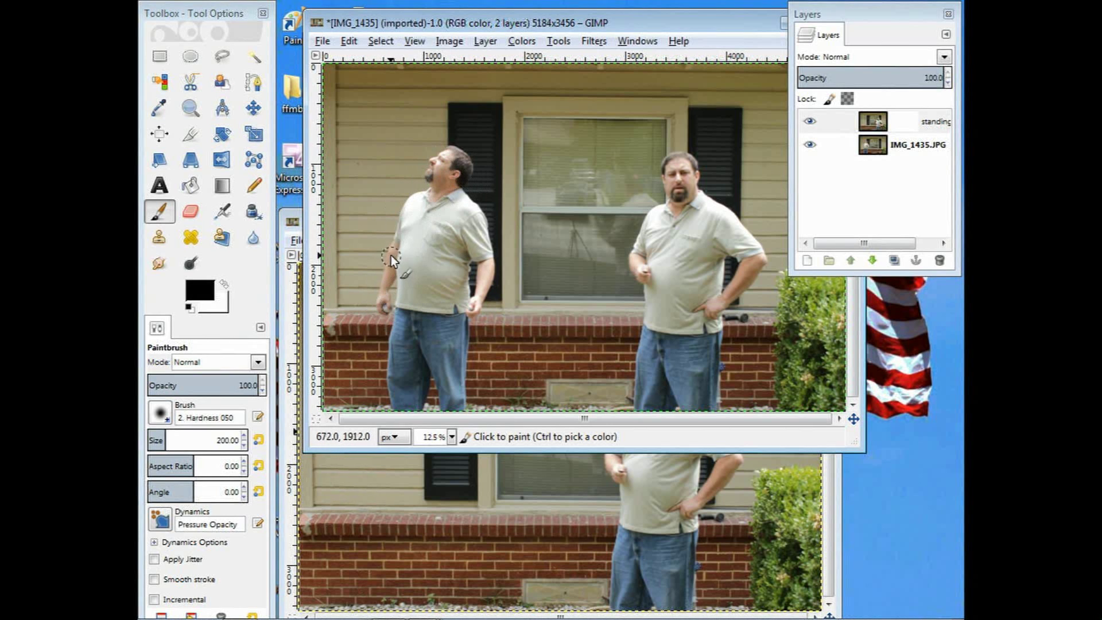
left_click(450, 184)
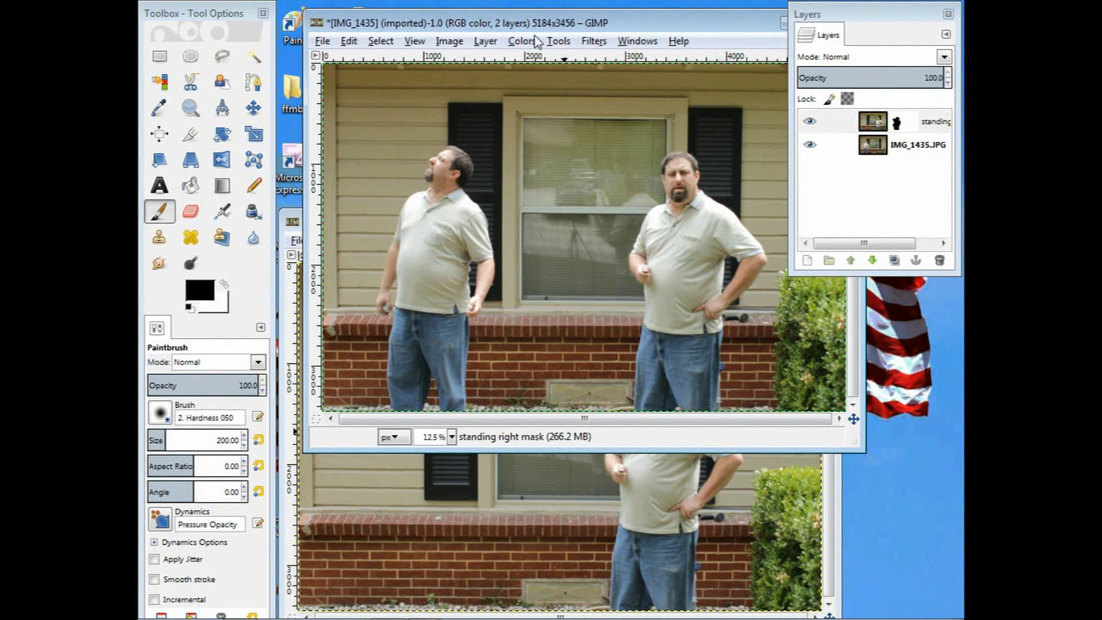
left_click(478, 43)
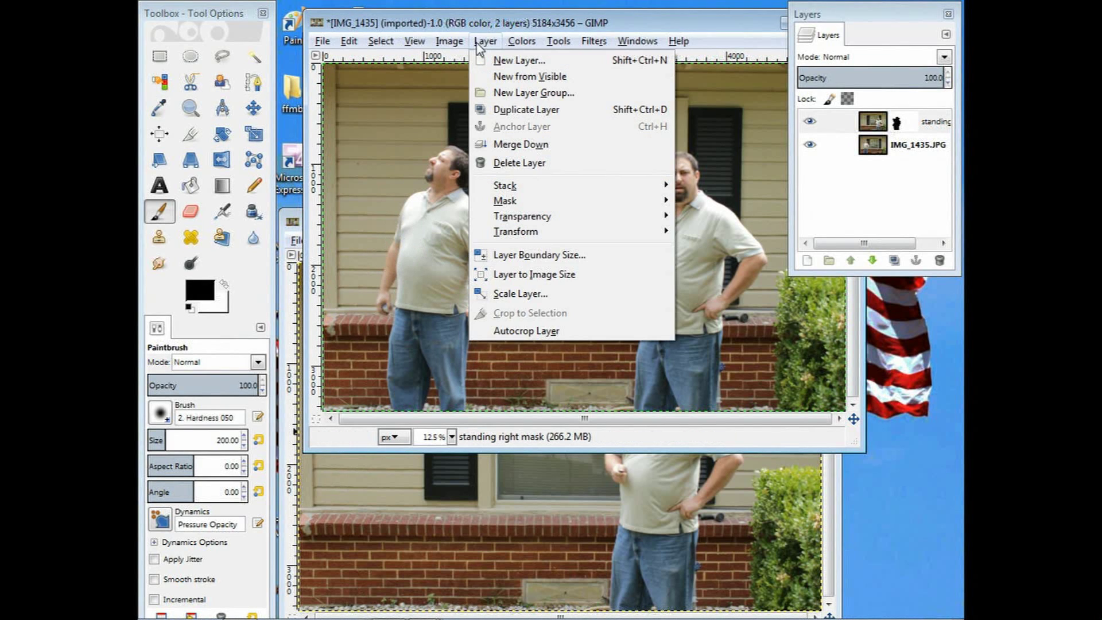
Step: Minimize the IMG_1436 window and bring IMG_1437 into full view
left_click(636, 20)
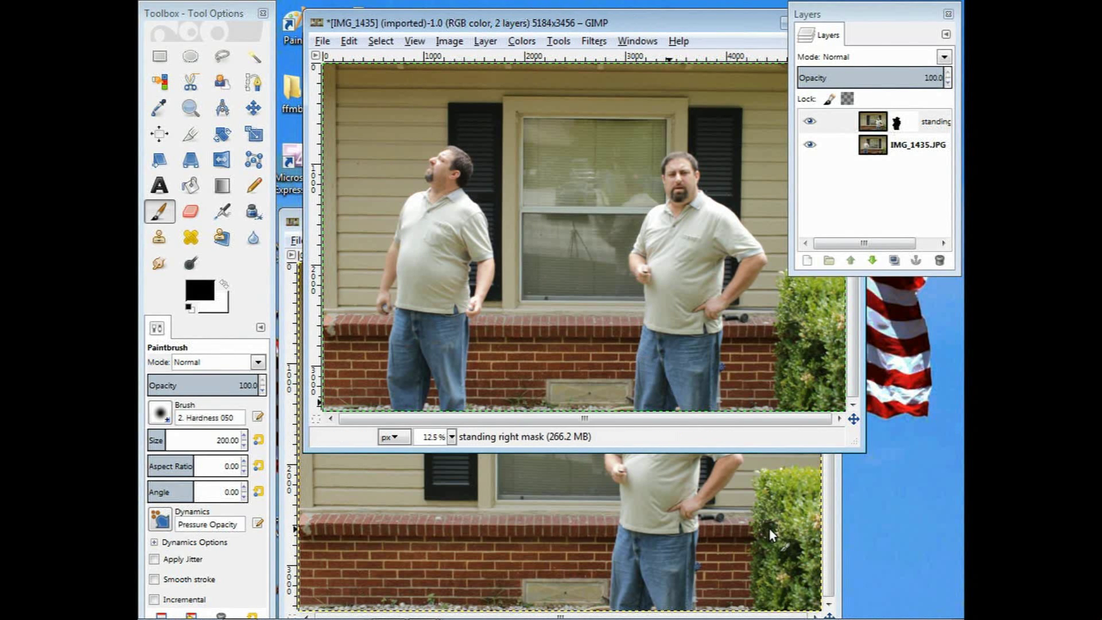
left_click(832, 574)
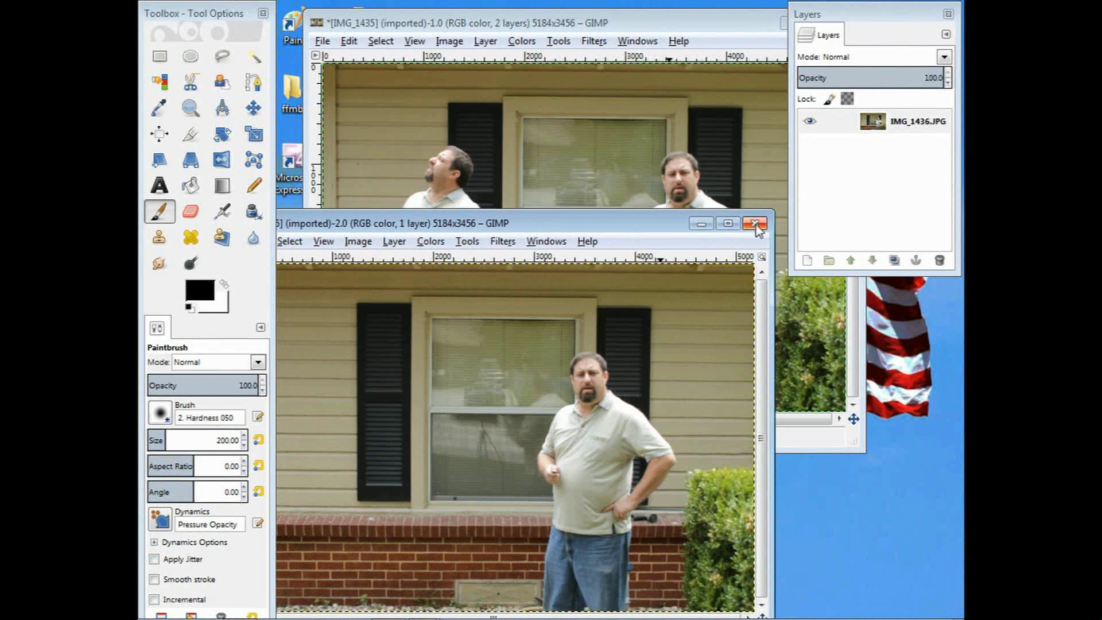
left_click(768, 223)
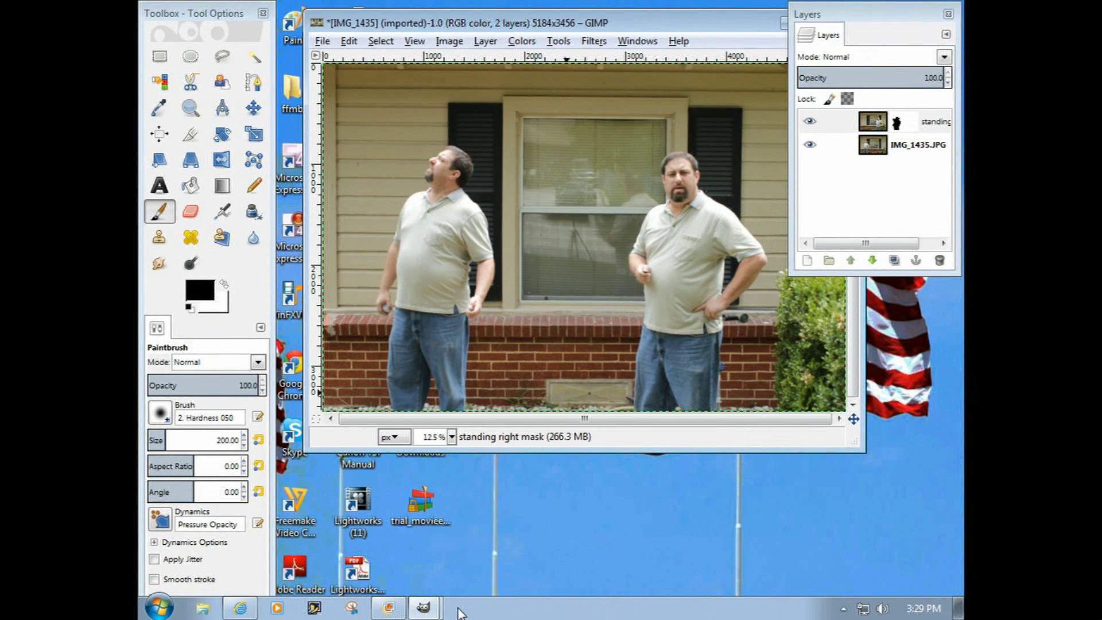
mouse_move(425, 608)
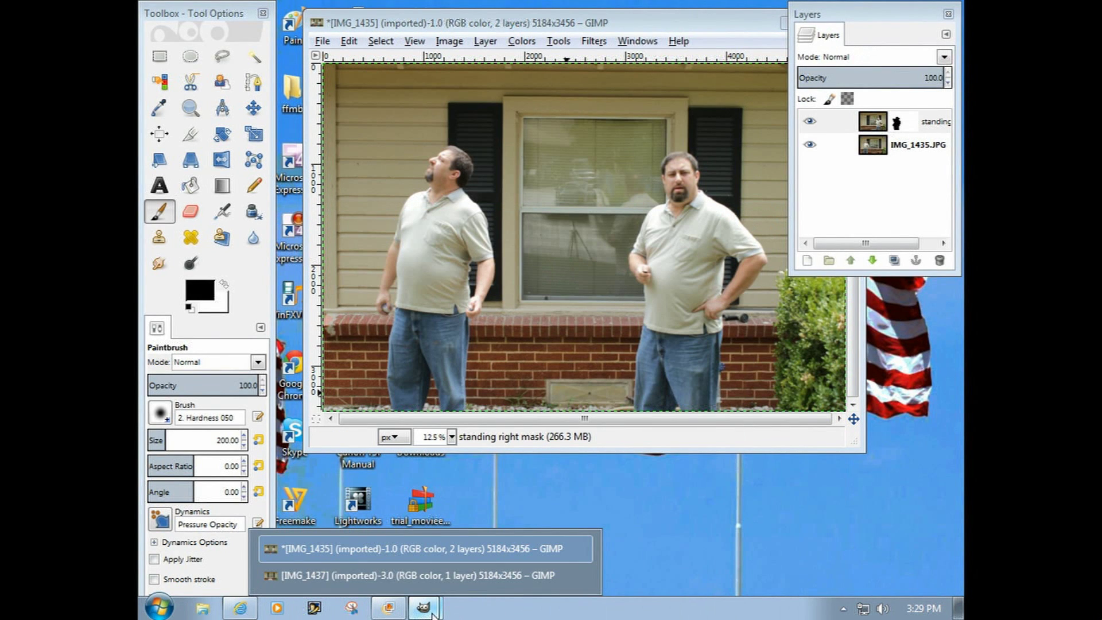
left_click(444, 573)
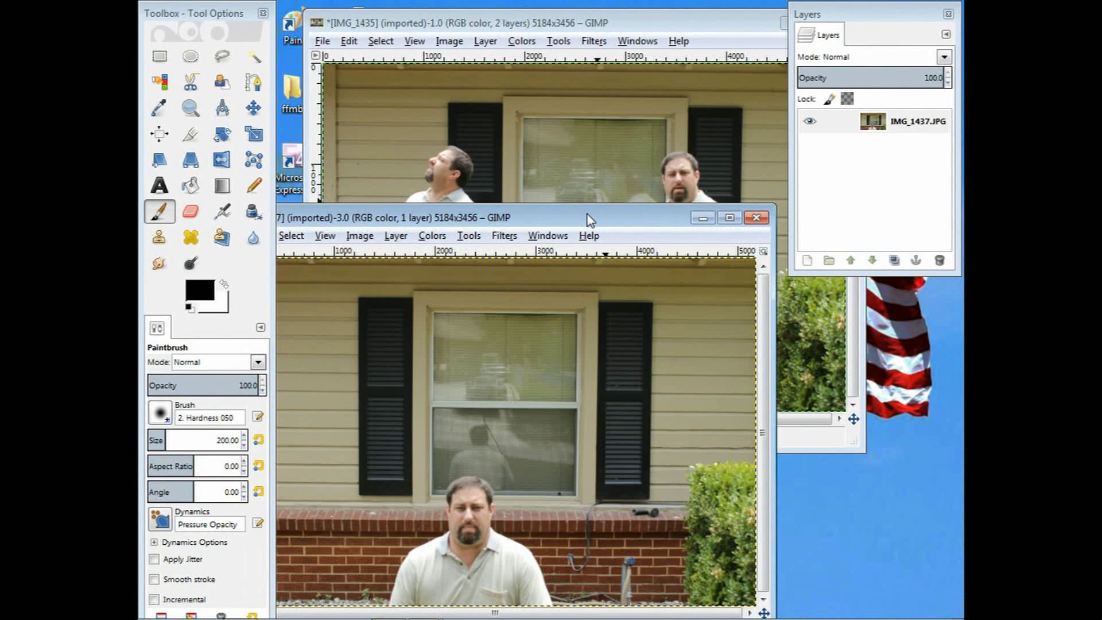
left_click_drag(590, 219, 646, 140)
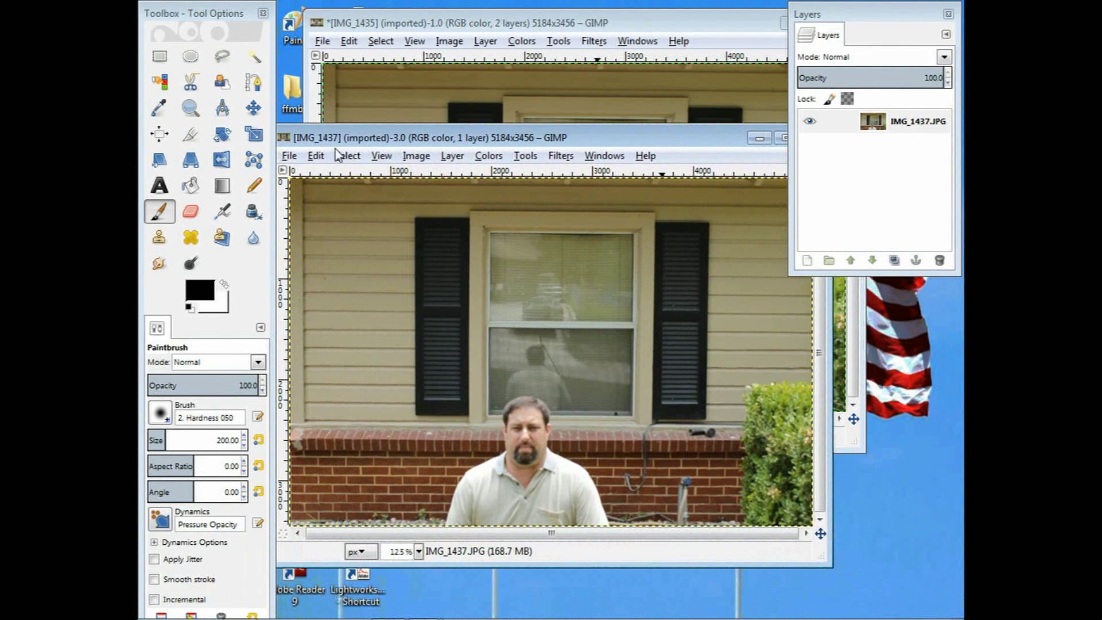
Step: Copy the IMG_1437 photo and make the composite window active again
left_click(316, 155)
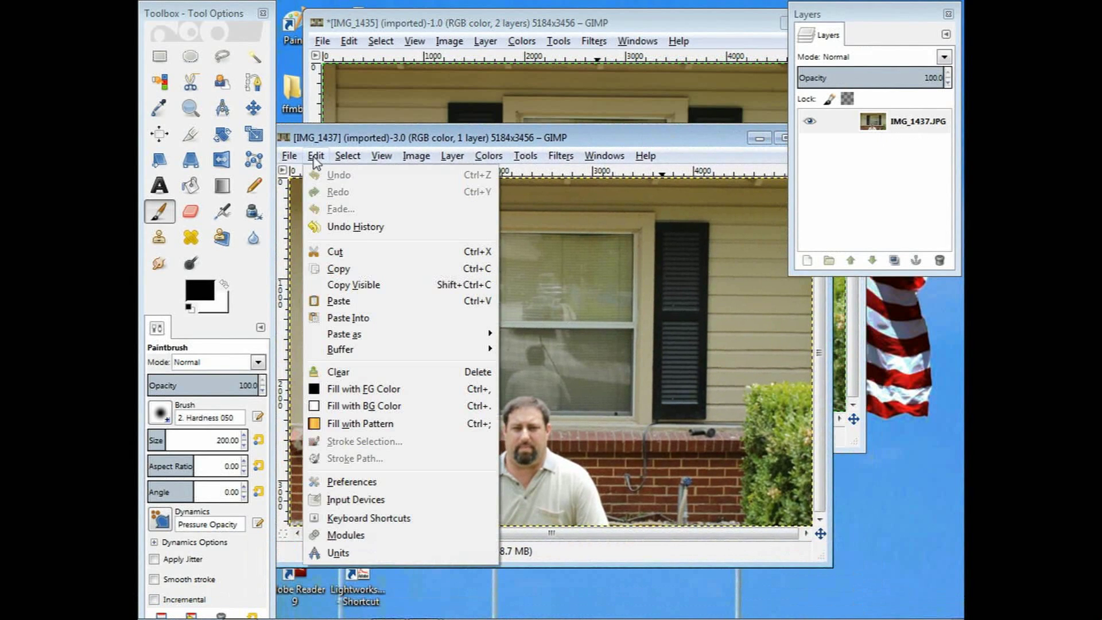
left_click(339, 268)
left_click_drag(662, 142, 681, 465)
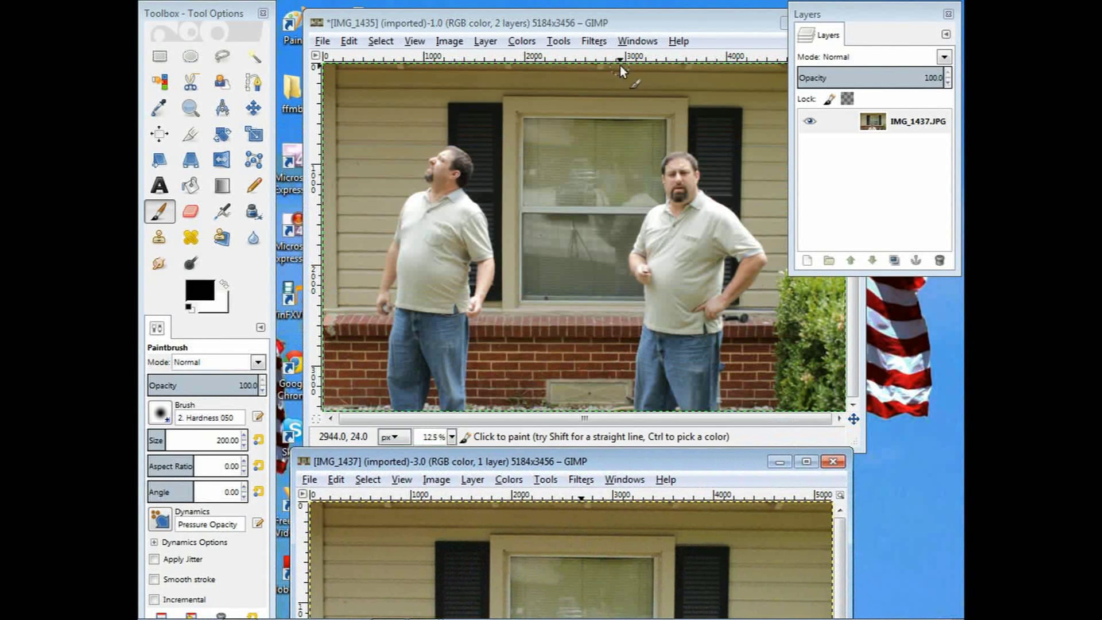
left_click(635, 25)
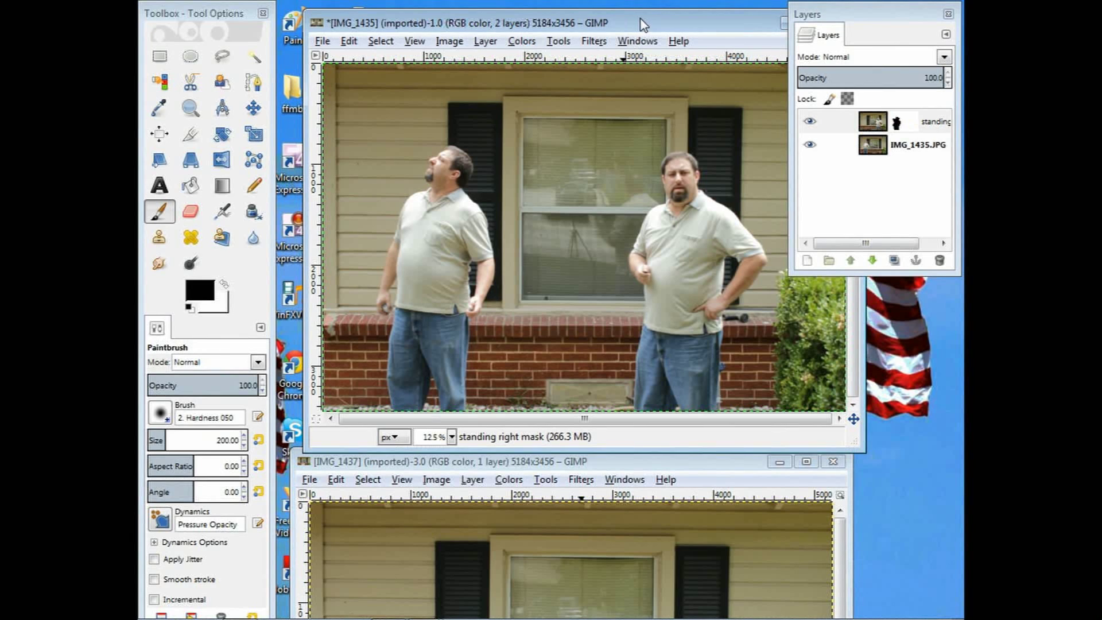
Step: Create a new transparent layer named 'sitting center' in the composite
left_click(485, 41)
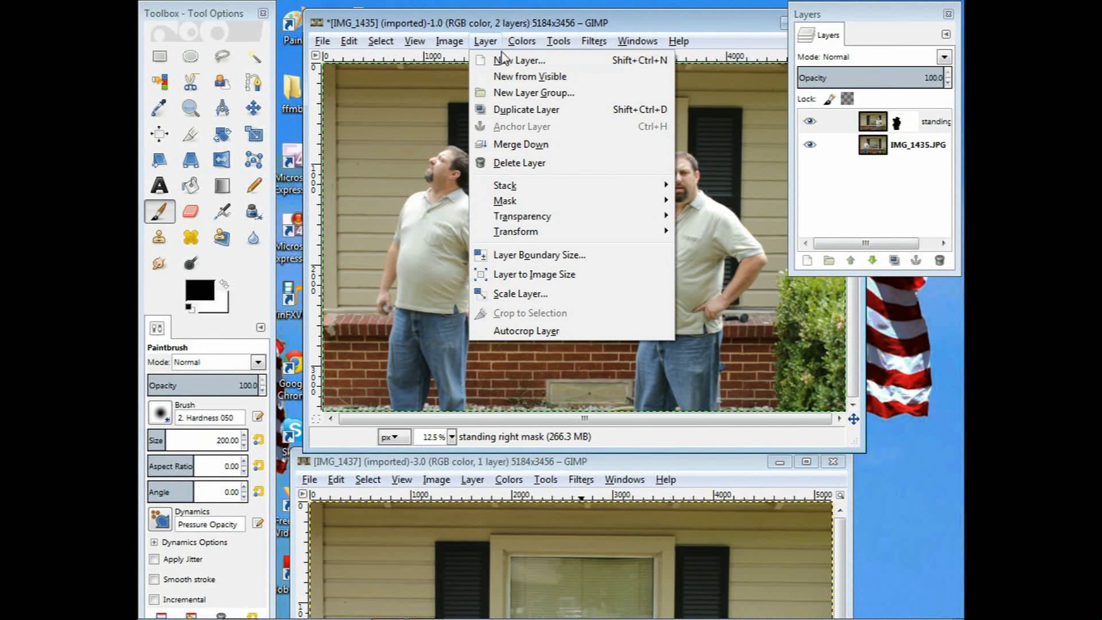
left_click(506, 61)
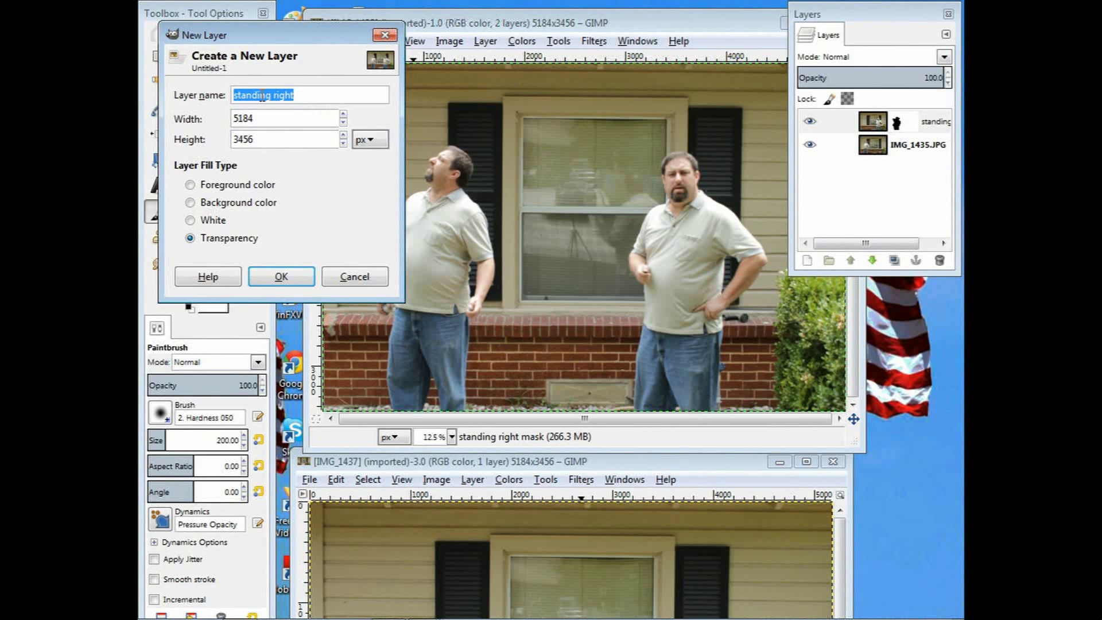
type("sitt")
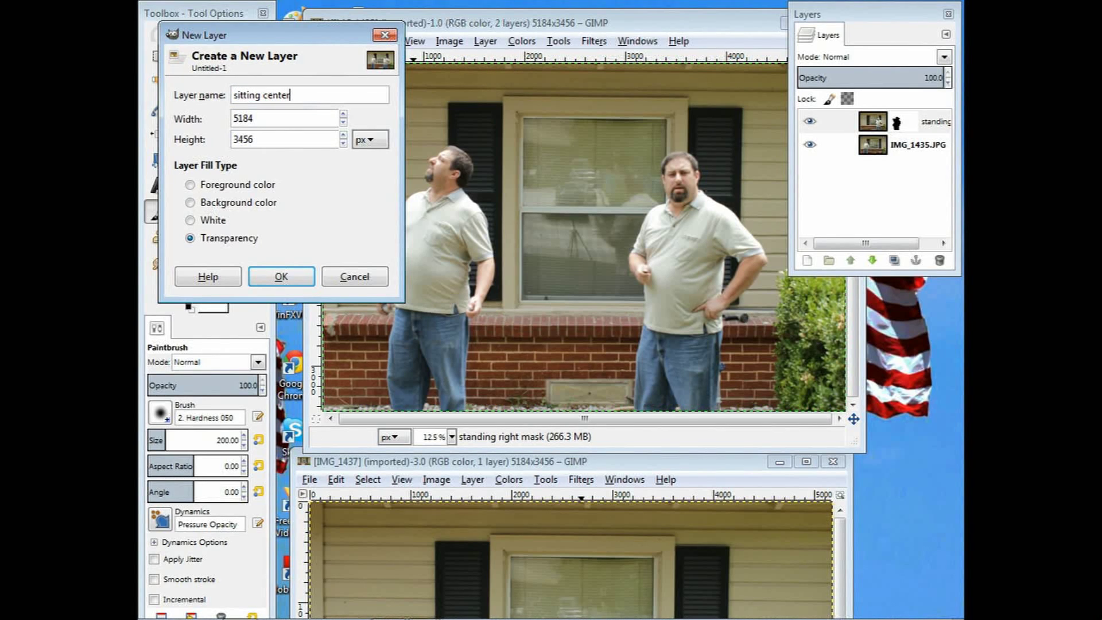
type("ing center")
left_click(283, 280)
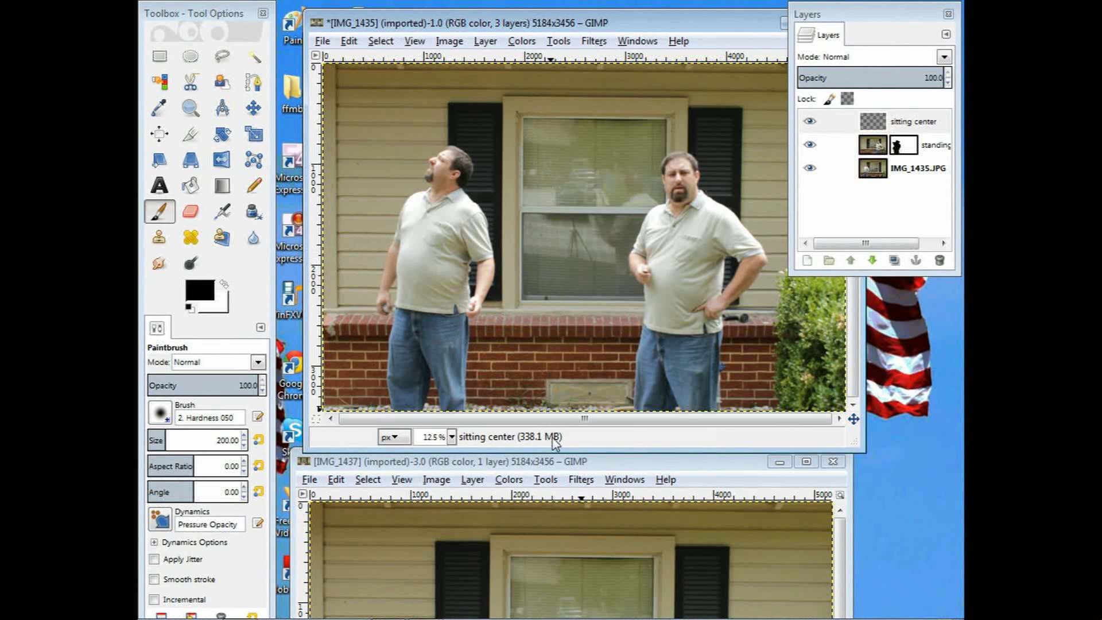
Step: Copy Visible from the IMG_1437 photo and return to the composite
left_click(684, 474)
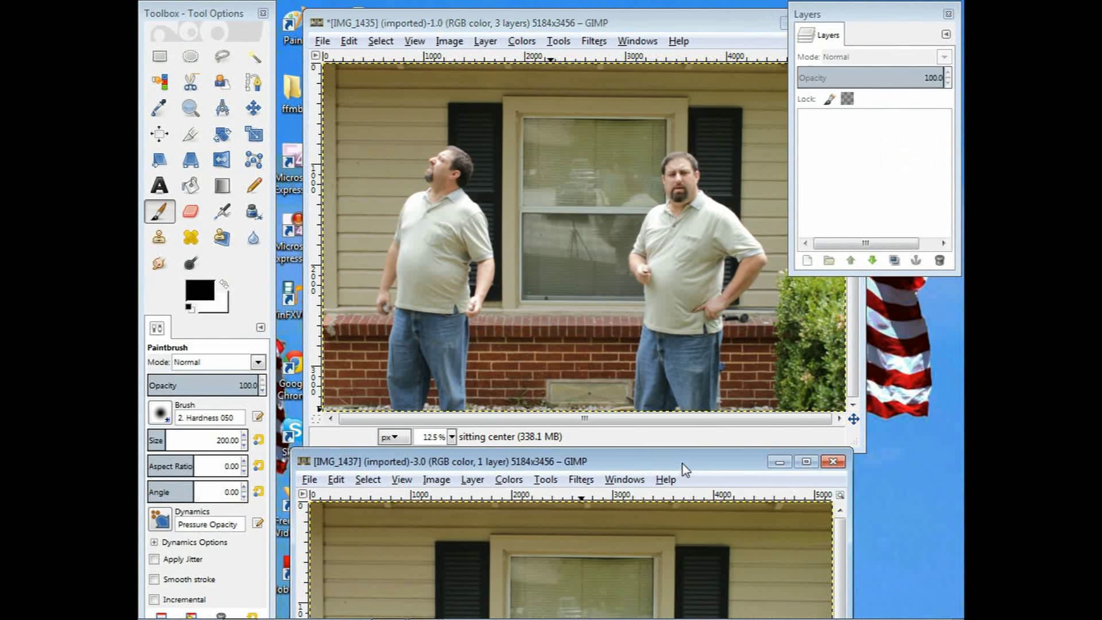
left_click(337, 480)
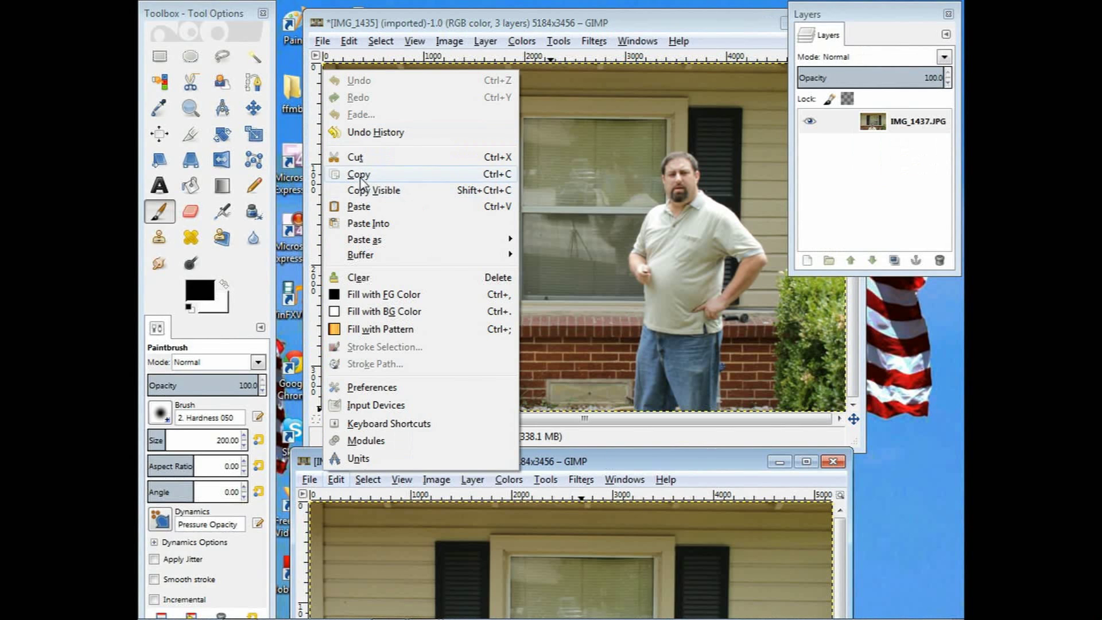
left_click(374, 188)
left_click(651, 19)
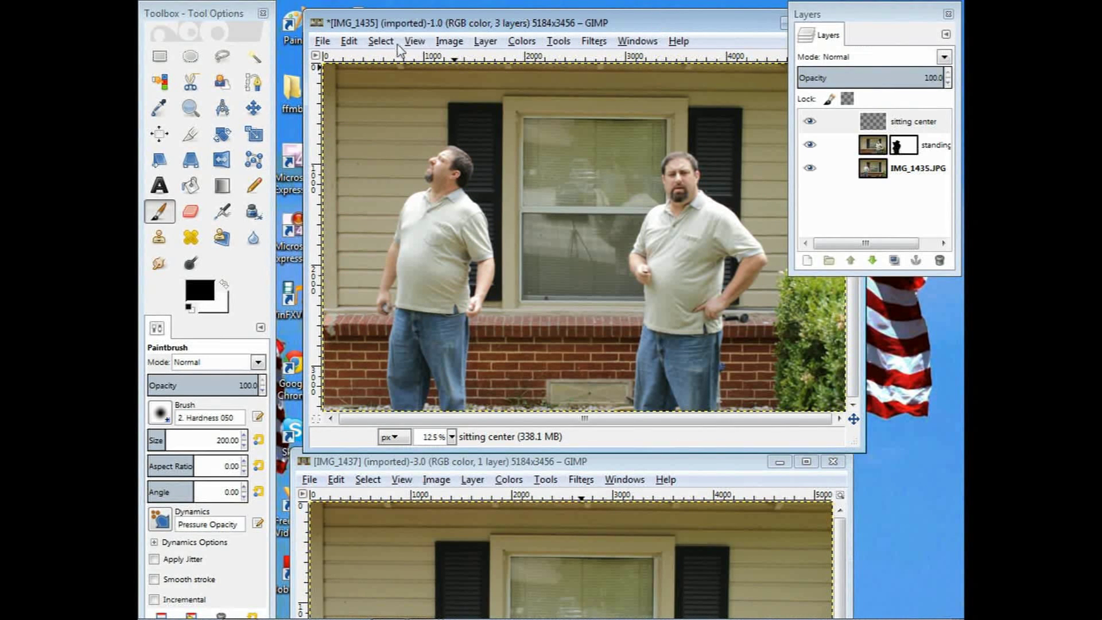
Step: Paste the copied photo and anchor it onto the 'sitting center' layer
left_click(487, 42)
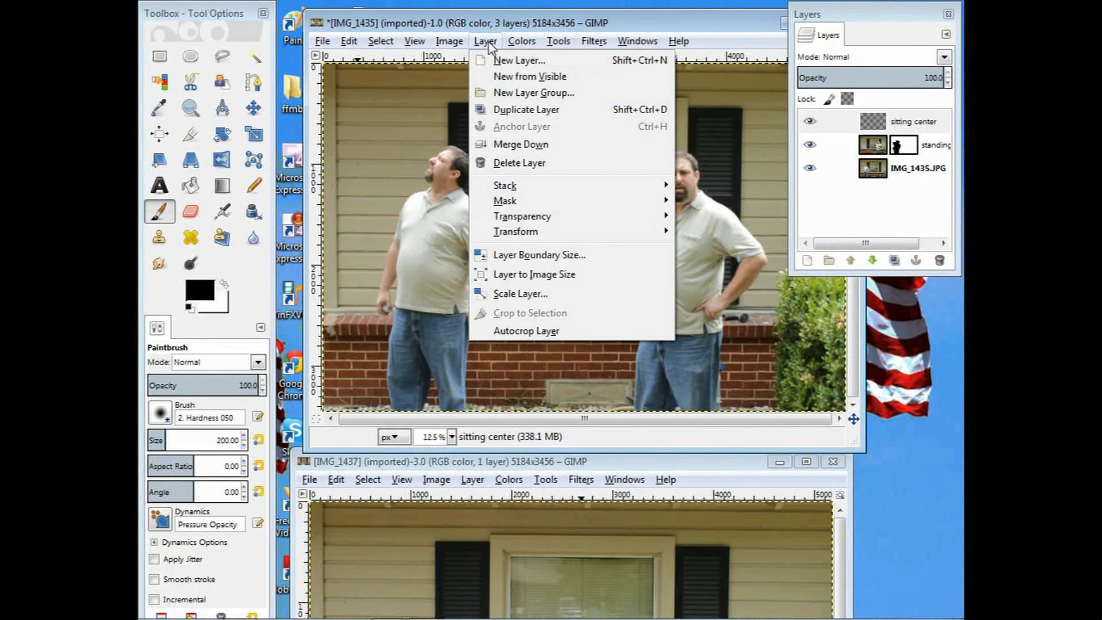
left_click(636, 24)
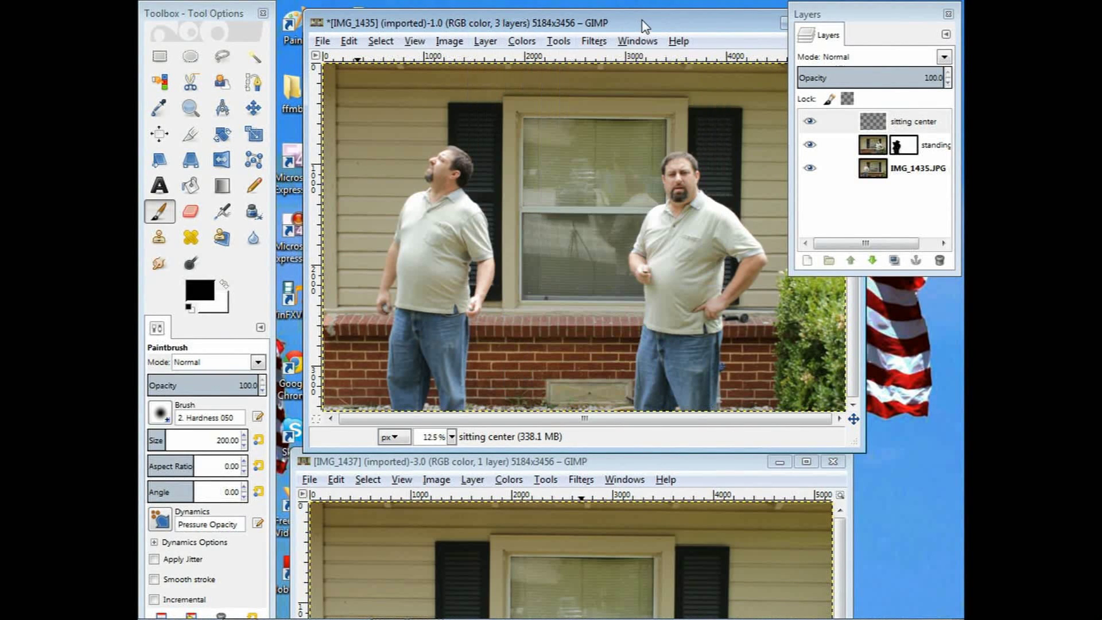
left_click(350, 43)
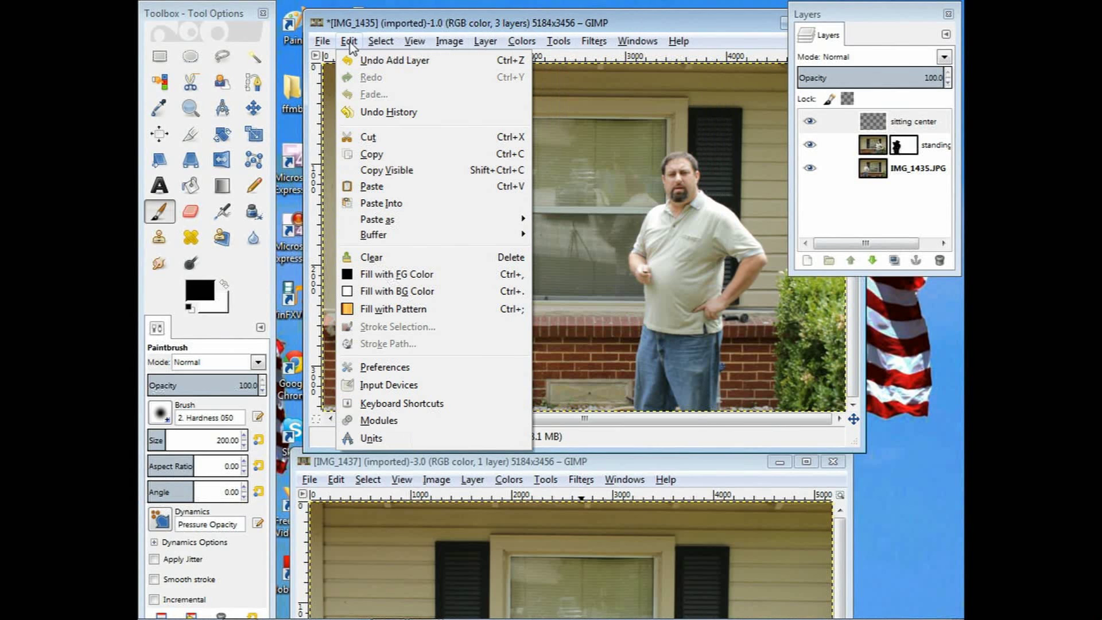
left_click(379, 190)
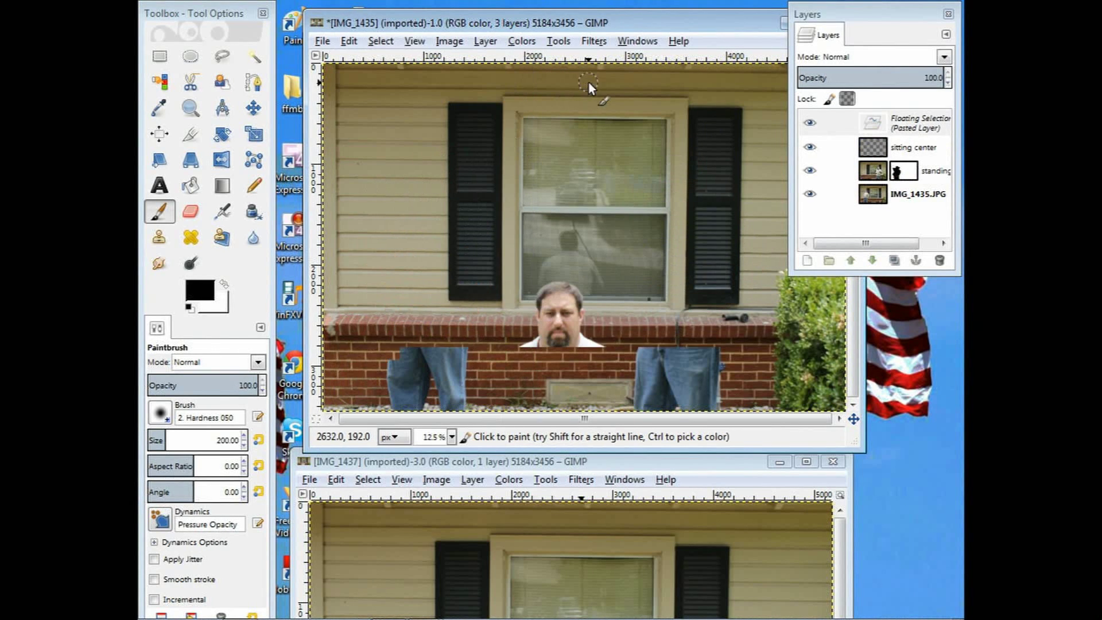
left_click(486, 42)
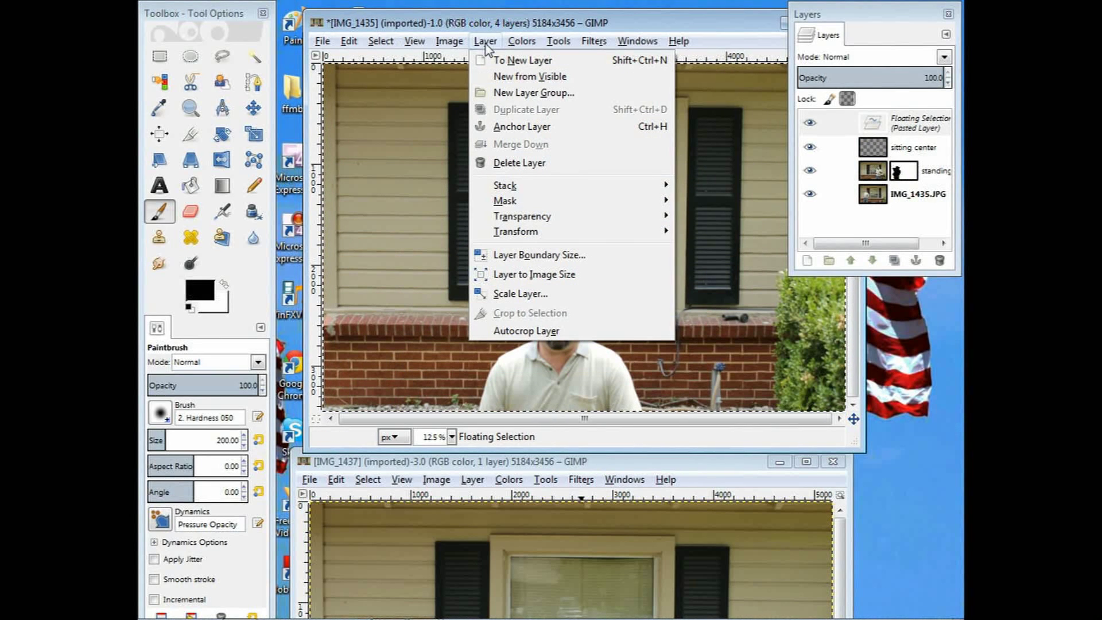
left_click(523, 126)
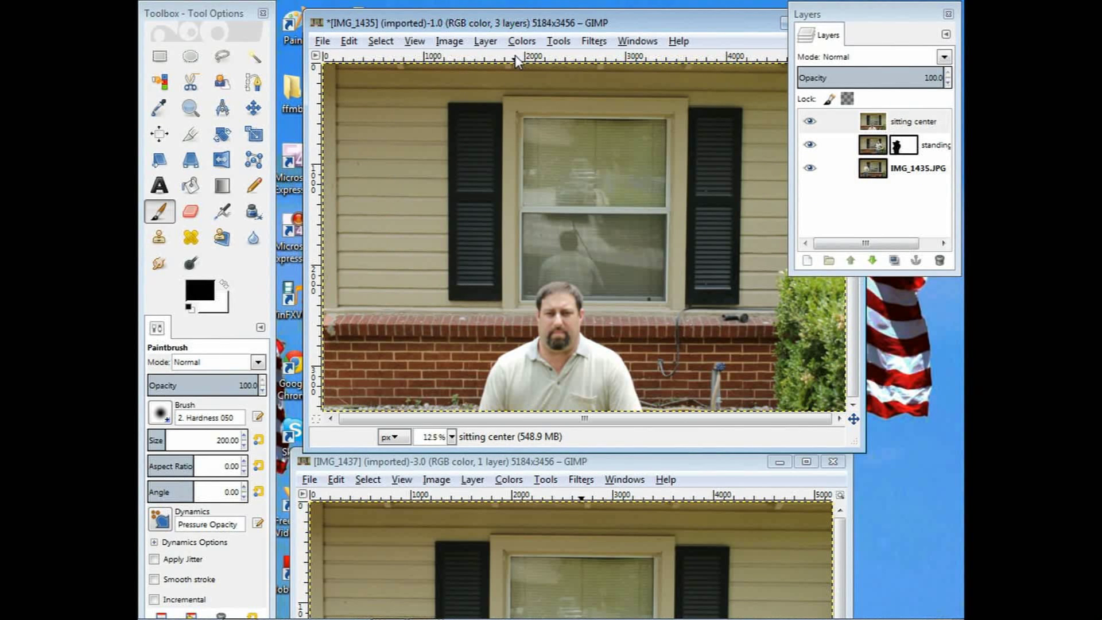
Step: Add a white, fully opaque mask to 'sitting center' and close IMG_1437
left_click(486, 42)
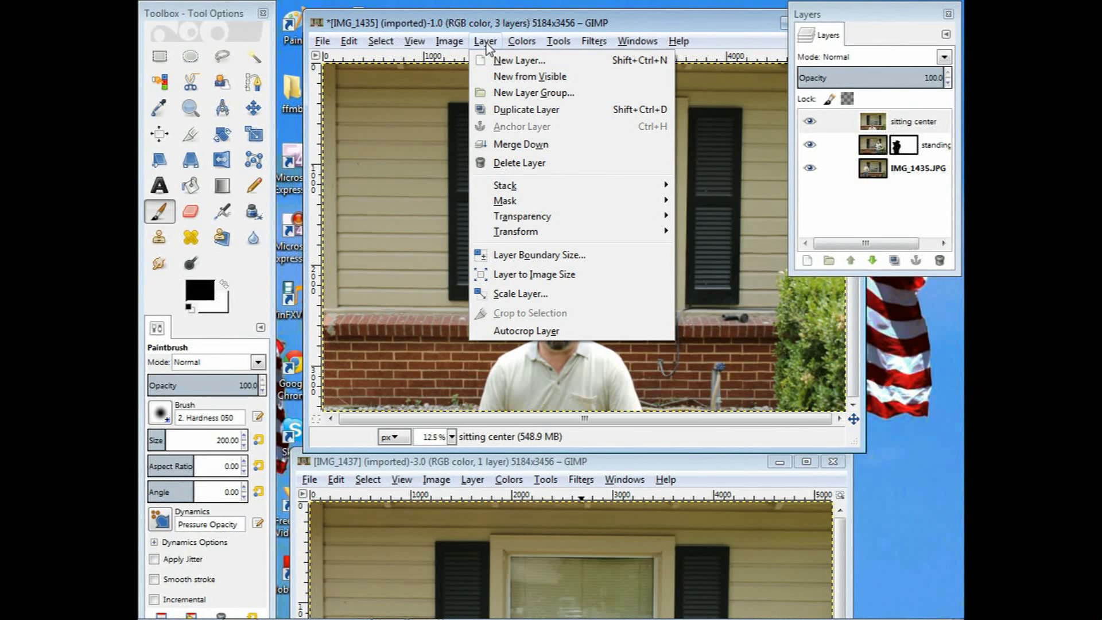
mouse_move(577, 207)
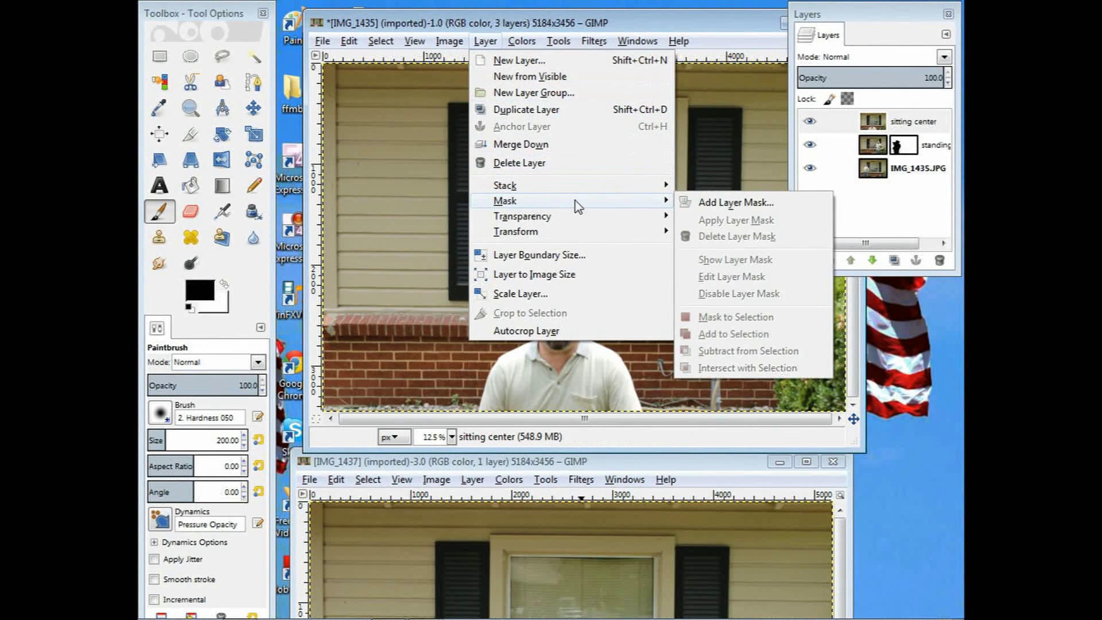
left_click(717, 201)
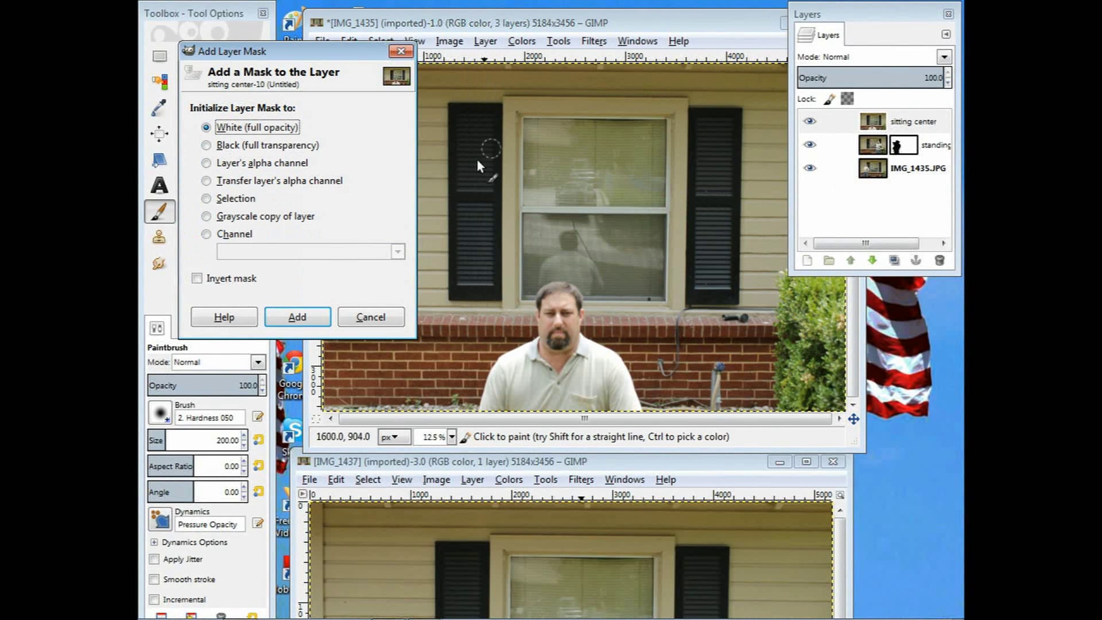
left_click(297, 317)
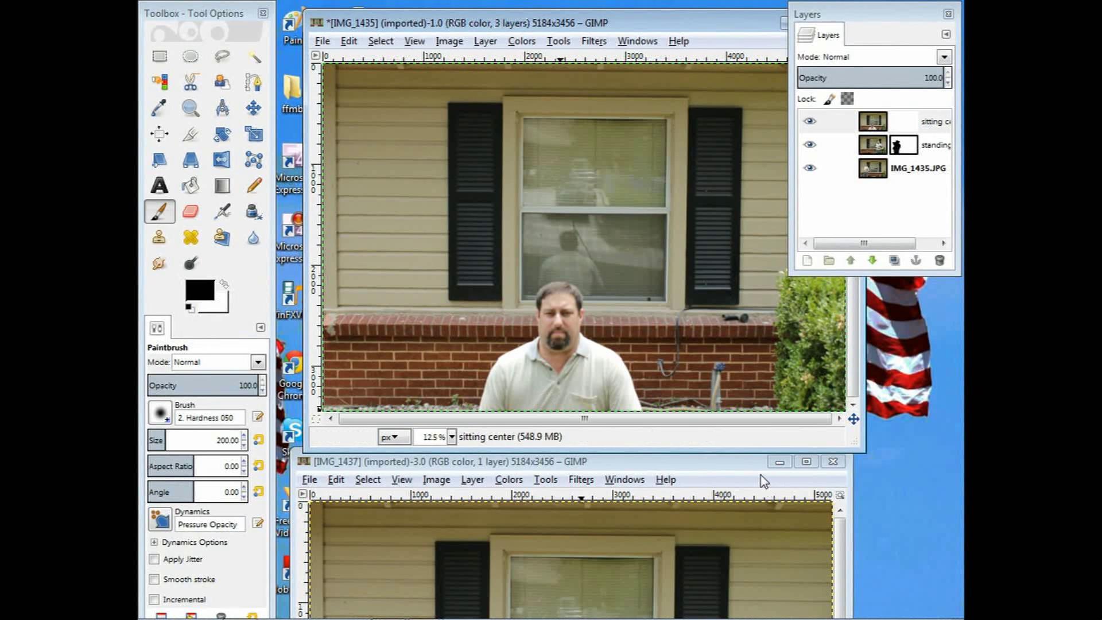
left_click(745, 468)
left_click(832, 462)
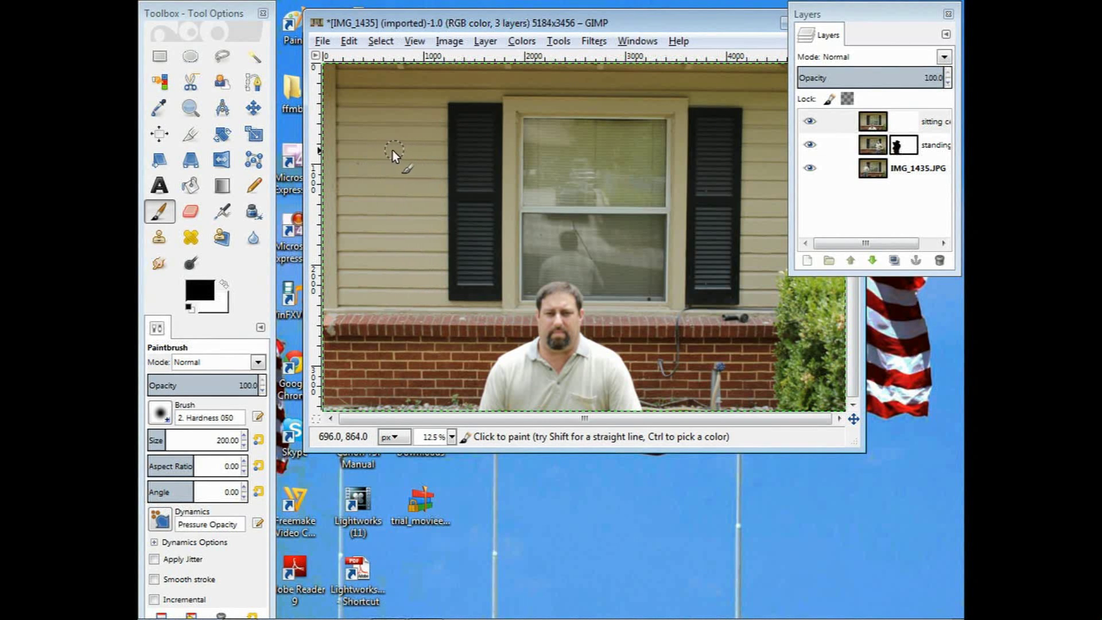
Step: Paint the mask to uncover the upward-looking left man, undoing a stray stroke across the seated man
mouse_move(421, 163)
left_mouse_down()
mouse_move(441, 176)
mouse_move(449, 158)
mouse_move(437, 158)
mouse_move(475, 175)
mouse_move(476, 188)
mouse_move(456, 197)
mouse_move(486, 229)
mouse_move(479, 242)
mouse_move(478, 207)
mouse_move(498, 275)
mouse_move(436, 309)
left_mouse_up()
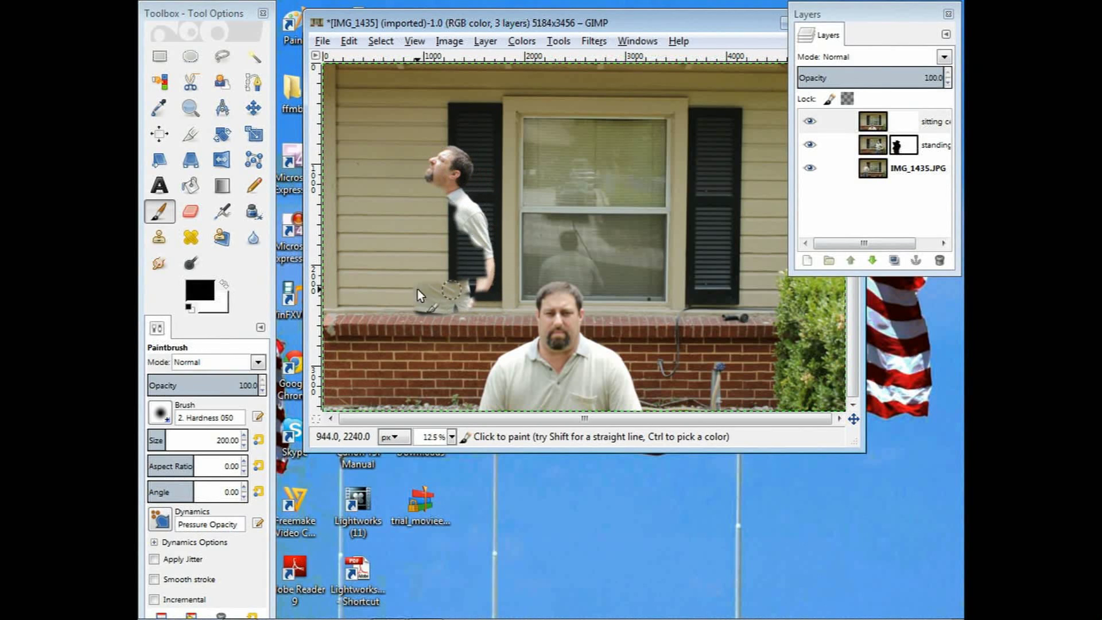
left_click_drag(502, 276, 470, 251)
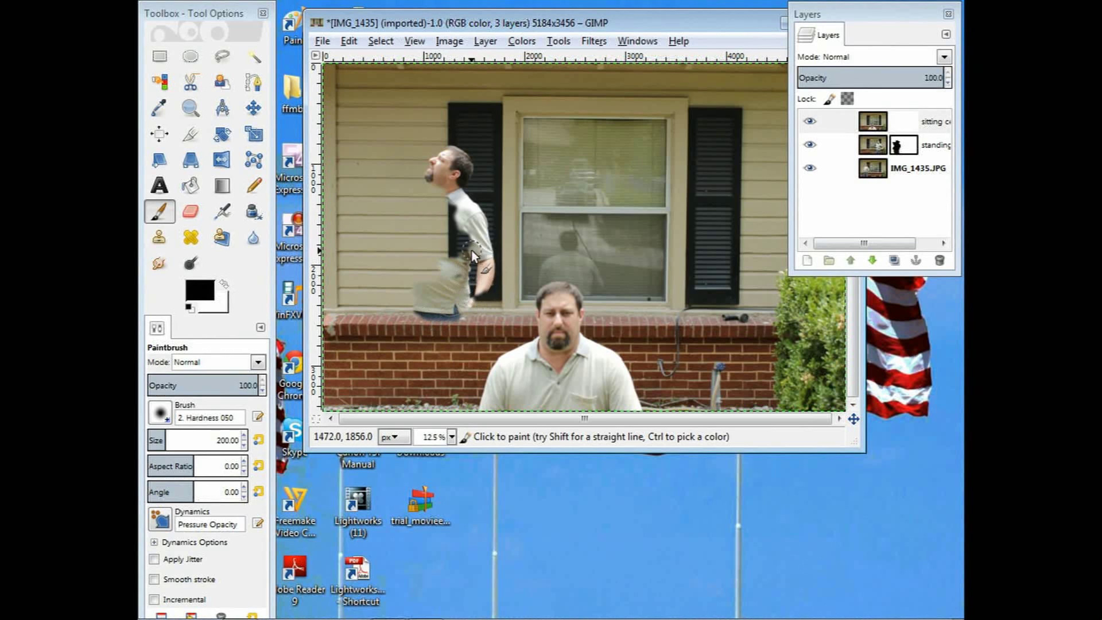
mouse_move(462, 298)
left_mouse_down()
mouse_move(490, 300)
mouse_move(467, 335)
left_mouse_up()
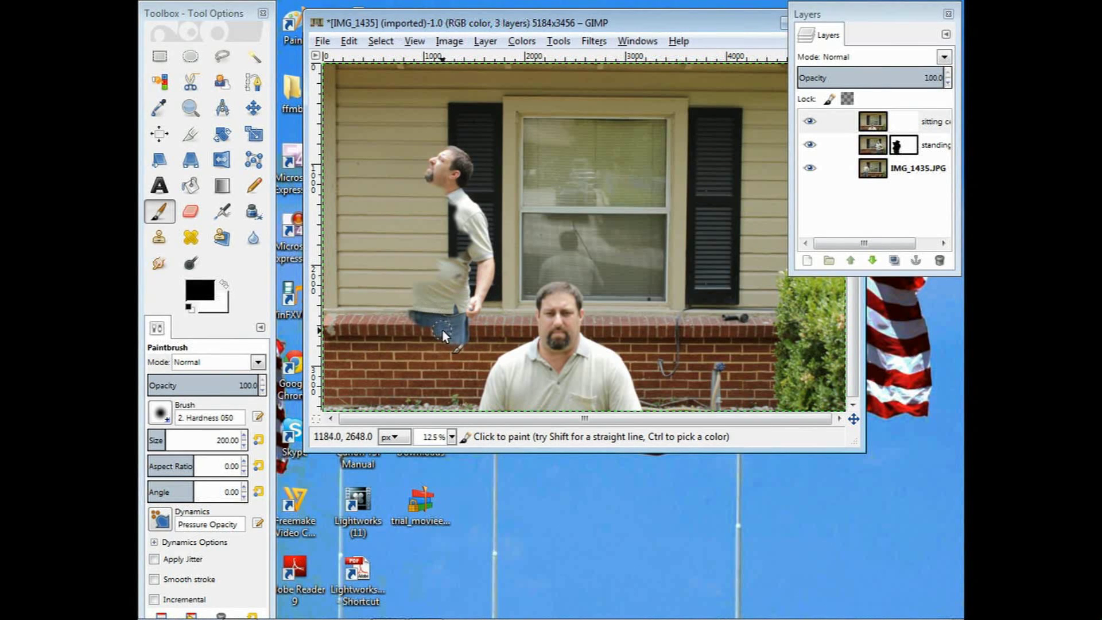
left_click_drag(497, 356, 581, 383)
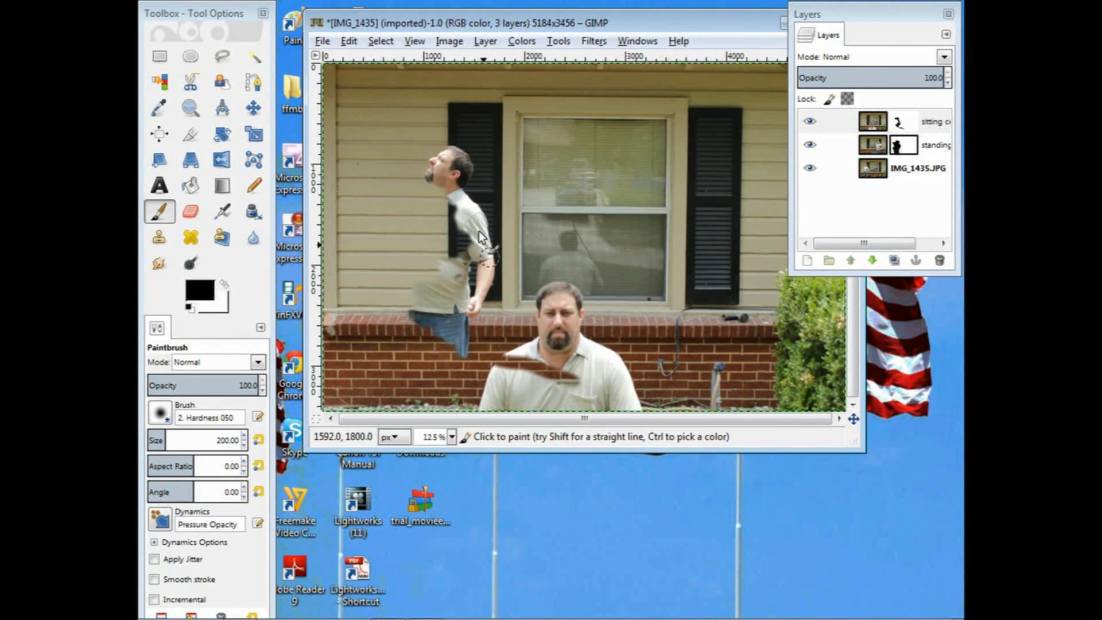
left_click(348, 41)
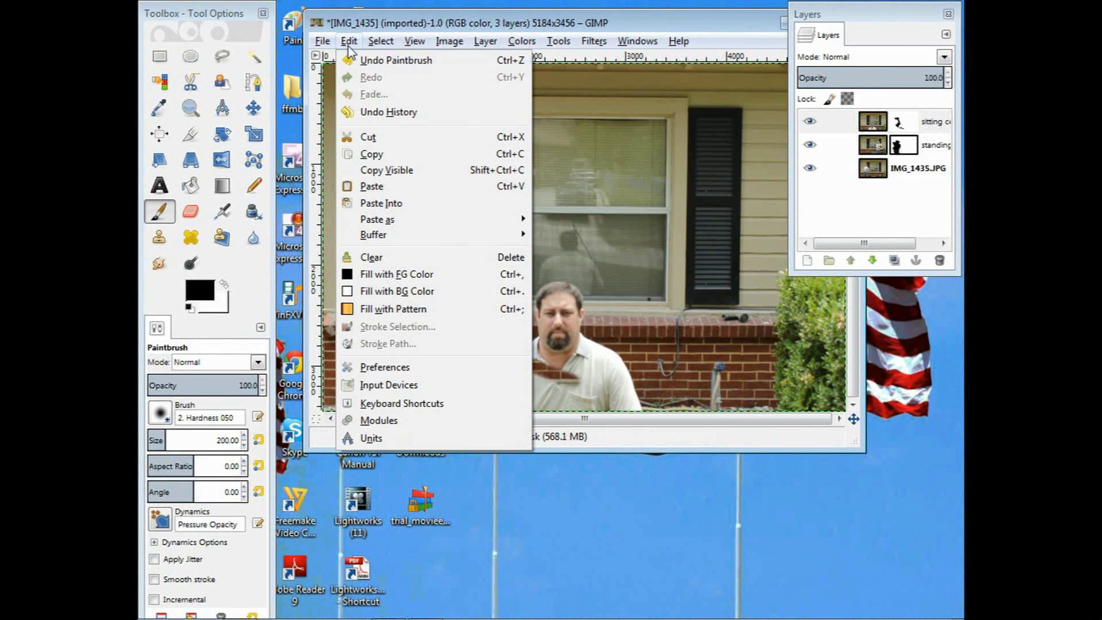
left_click(376, 62)
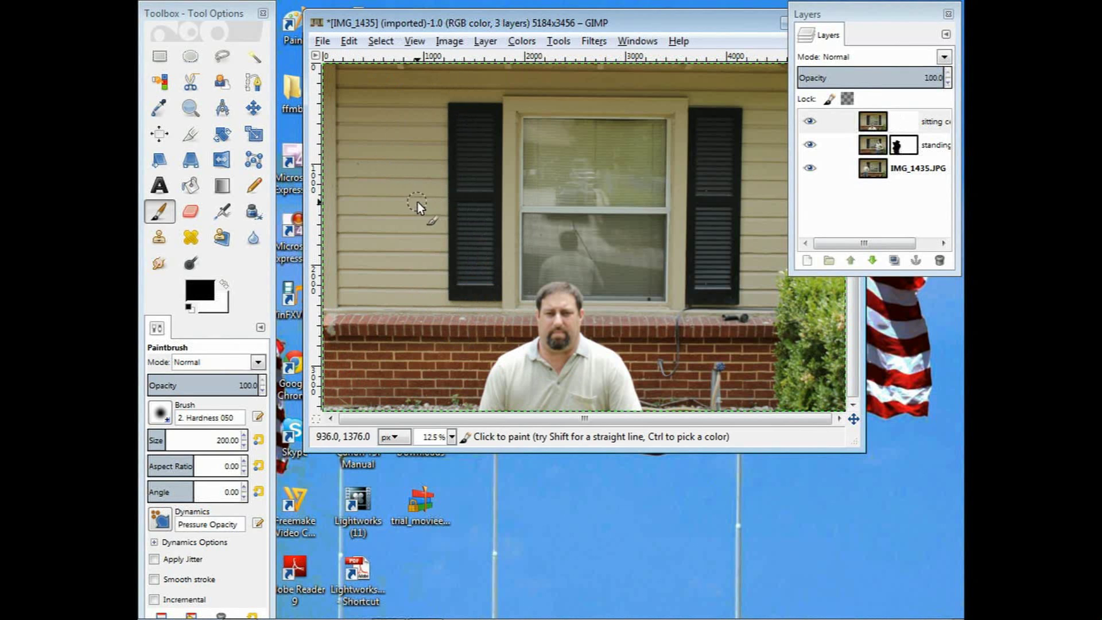
mouse_move(418, 203)
left_mouse_down()
mouse_move(451, 198)
mouse_move(461, 181)
mouse_move(417, 155)
mouse_move(490, 163)
mouse_move(434, 200)
mouse_move(476, 212)
mouse_move(462, 219)
mouse_move(482, 247)
mouse_move(480, 214)
mouse_move(490, 228)
mouse_move(421, 235)
mouse_move(489, 251)
mouse_move(485, 280)
mouse_move(480, 259)
mouse_move(431, 276)
mouse_move(455, 248)
mouse_move(402, 204)
mouse_move(408, 213)
mouse_move(382, 234)
mouse_move(414, 240)
mouse_move(407, 230)
mouse_move(401, 281)
mouse_move(378, 258)
mouse_move(412, 246)
mouse_move(363, 295)
mouse_move(418, 323)
mouse_move(365, 327)
mouse_move(428, 343)
mouse_move(370, 351)
mouse_move(396, 369)
mouse_move(375, 371)
mouse_move(401, 394)
mouse_move(394, 405)
mouse_move(458, 406)
mouse_move(443, 386)
mouse_move(405, 392)
mouse_move(420, 396)
mouse_move(421, 365)
mouse_move(405, 359)
mouse_move(413, 374)
mouse_move(399, 383)
mouse_move(398, 371)
mouse_move(402, 341)
mouse_move(446, 316)
mouse_move(464, 277)
mouse_move(485, 273)
mouse_move(444, 308)
mouse_move(485, 293)
mouse_move(459, 319)
mouse_move(460, 276)
left_mouse_up()
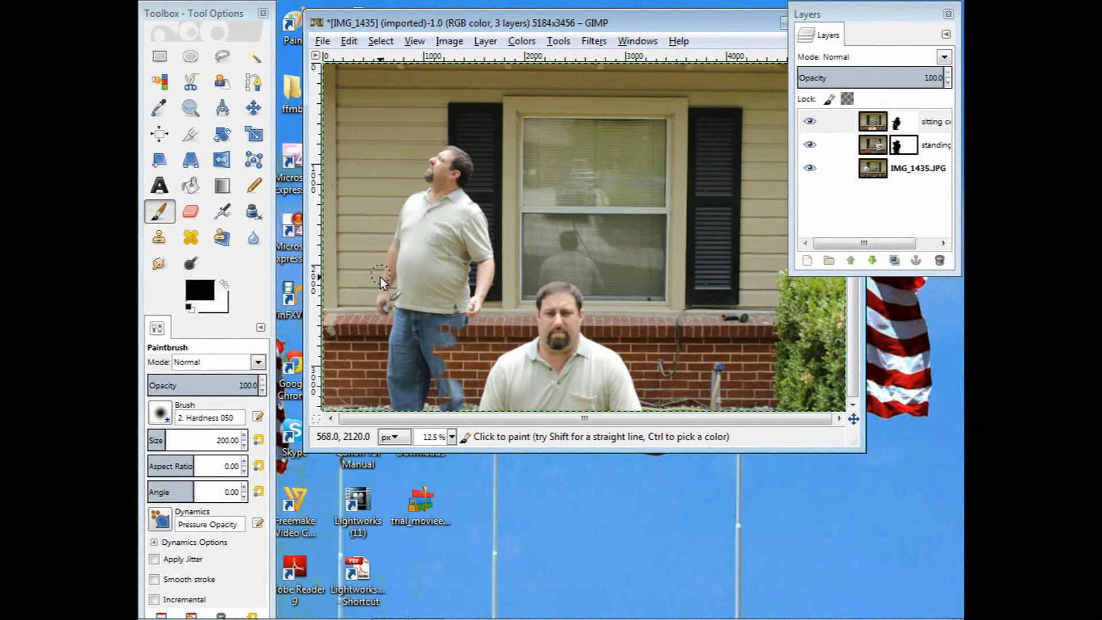
mouse_move(380, 277)
left_mouse_down()
mouse_move(385, 303)
mouse_move(444, 326)
mouse_move(440, 336)
mouse_move(467, 337)
mouse_move(470, 321)
mouse_move(462, 382)
mouse_move(459, 335)
mouse_move(435, 363)
left_mouse_up()
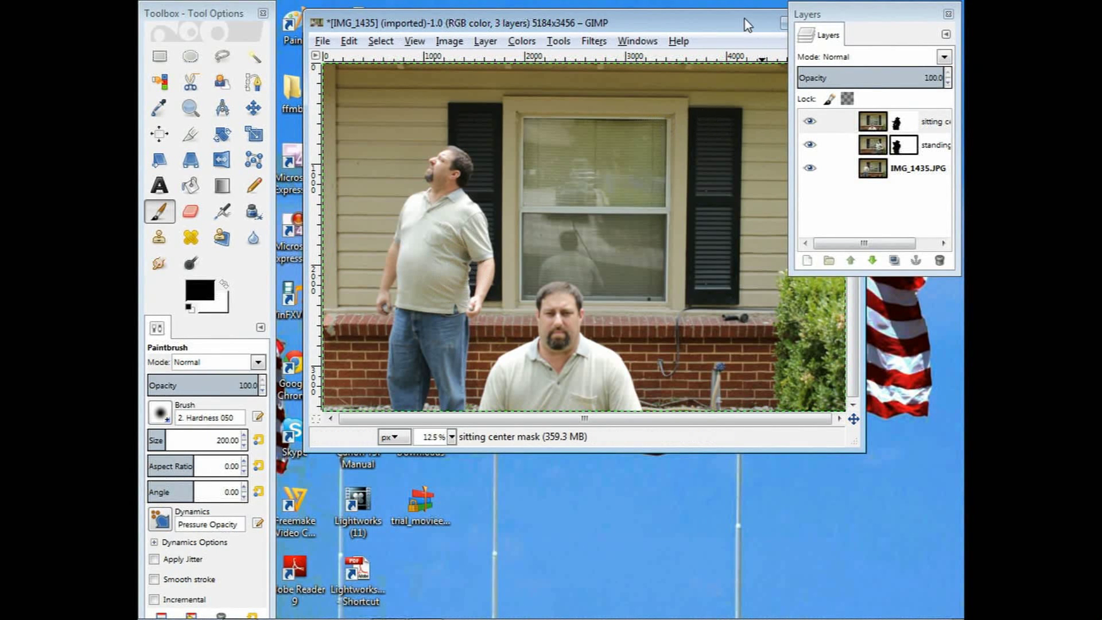
left_click_drag(744, 21, 663, 35)
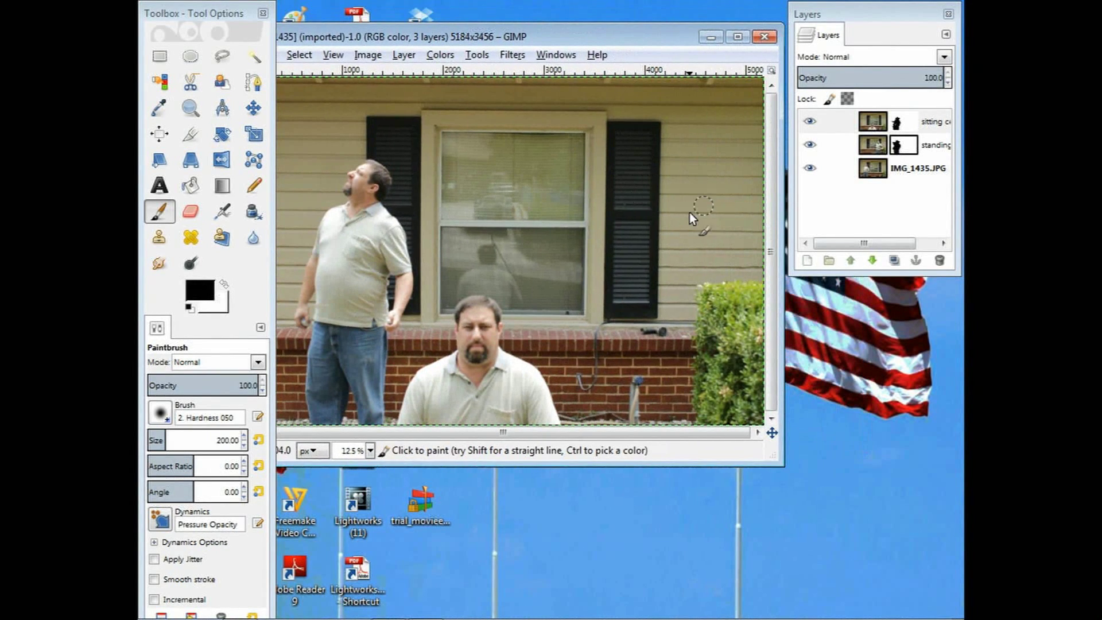
Step: Paint the standing man's layer mask to reveal his arm, waist, hand and jeans against the brick
mouse_move(647, 221)
left_mouse_down()
mouse_move(617, 250)
mouse_move(587, 167)
mouse_move(579, 198)
left_mouse_up()
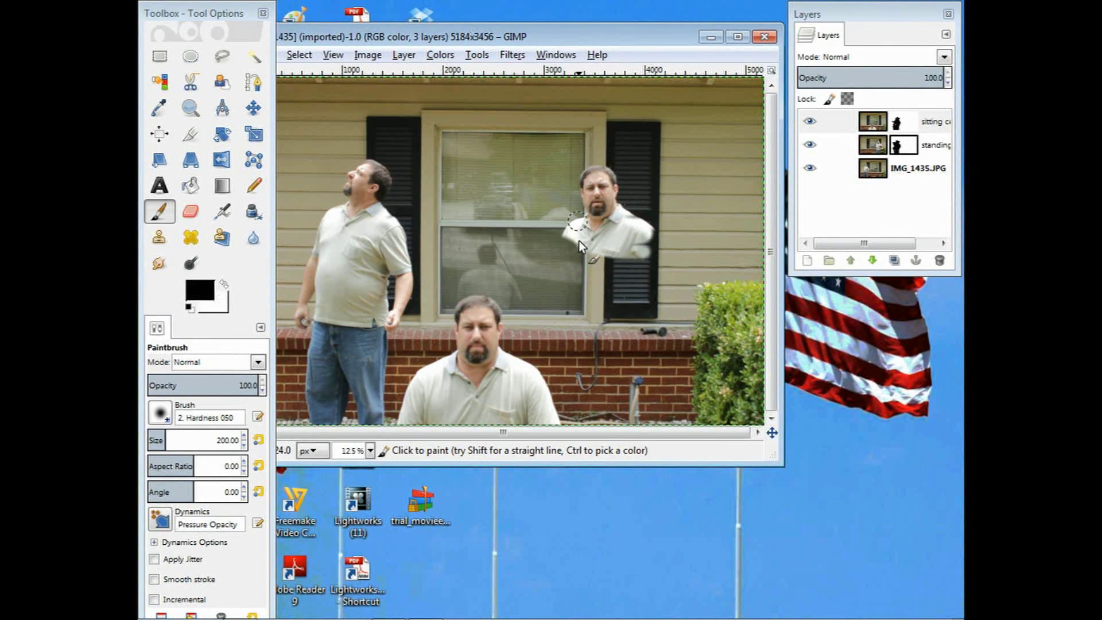
mouse_move(632, 237)
left_mouse_down()
mouse_move(643, 212)
mouse_move(621, 217)
mouse_move(667, 243)
mouse_move(672, 288)
mouse_move(623, 352)
left_mouse_up()
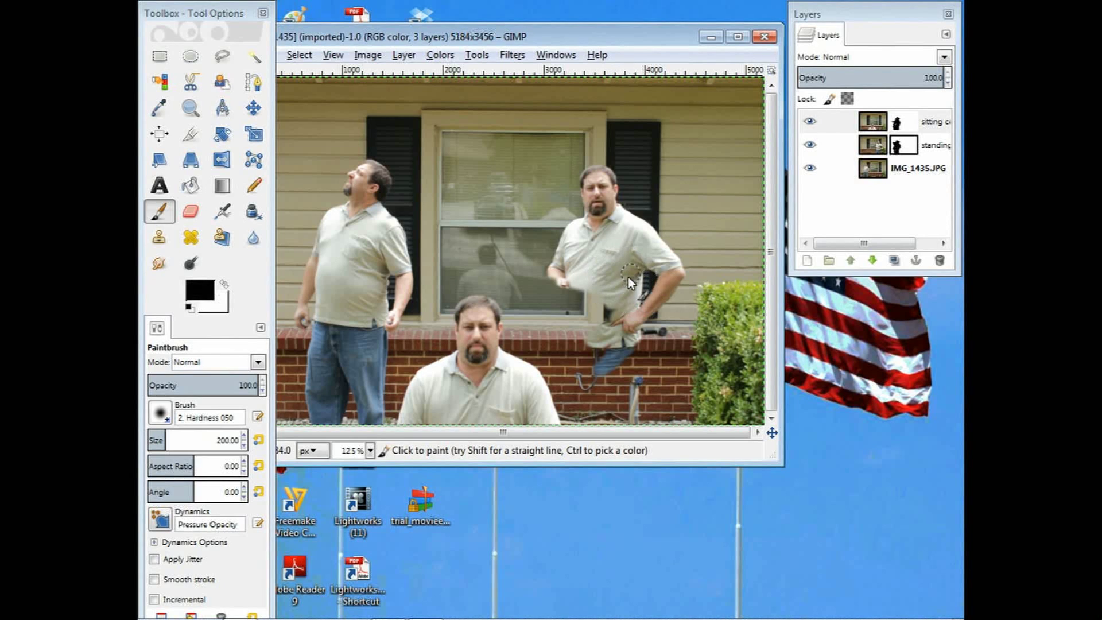
mouse_move(642, 267)
left_mouse_down()
mouse_move(589, 328)
mouse_move(617, 324)
mouse_move(589, 338)
mouse_move(604, 315)
mouse_move(604, 375)
mouse_move(635, 374)
mouse_move(627, 417)
mouse_move(613, 419)
mouse_move(601, 408)
mouse_move(619, 392)
mouse_move(578, 368)
mouse_move(607, 364)
mouse_move(575, 360)
mouse_move(570, 346)
mouse_move(598, 329)
mouse_move(568, 321)
mouse_move(580, 300)
mouse_move(536, 267)
left_mouse_up()
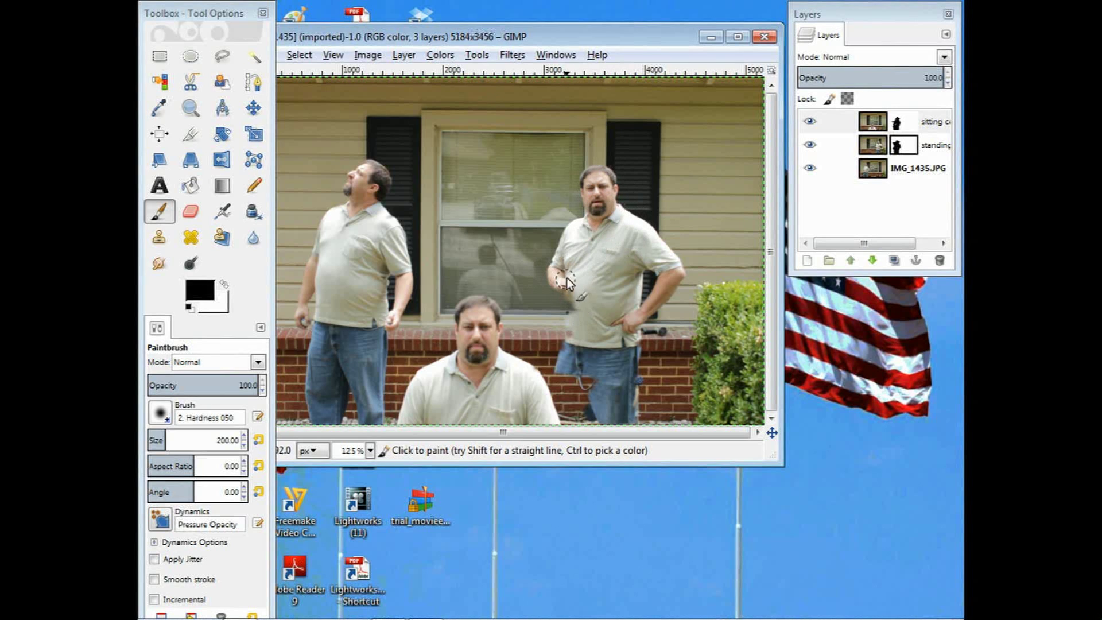
mouse_move(567, 278)
left_mouse_down()
mouse_move(565, 314)
mouse_move(580, 295)
mouse_move(574, 315)
mouse_move(566, 300)
mouse_move(560, 355)
left_mouse_up()
mouse_move(557, 395)
left_mouse_down()
mouse_move(562, 417)
mouse_move(613, 426)
mouse_move(618, 410)
left_mouse_up()
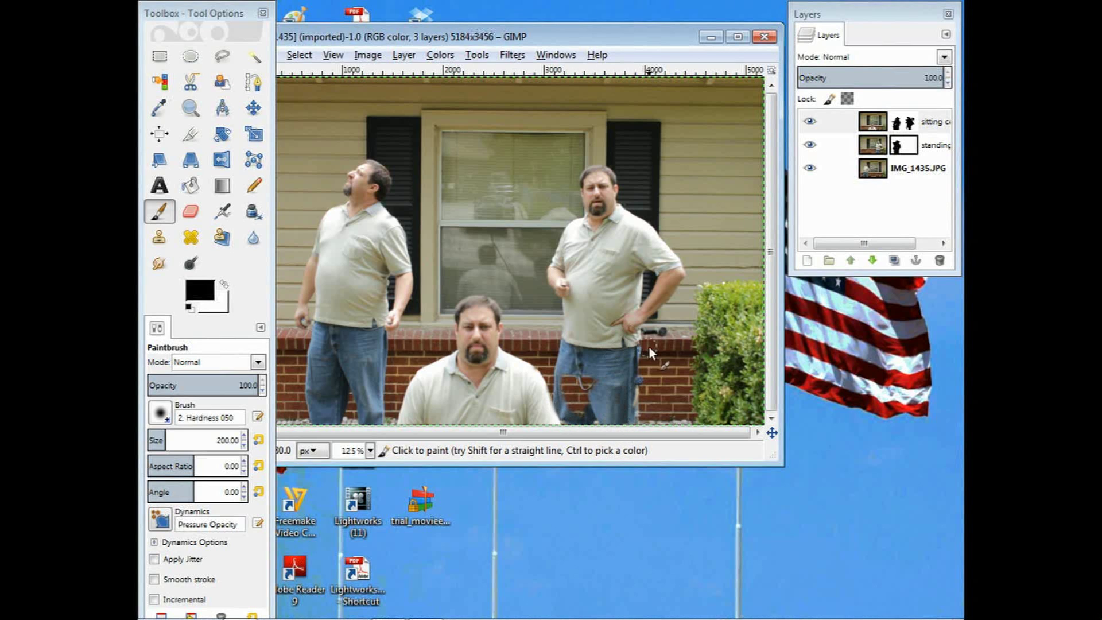
mouse_move(597, 368)
left_mouse_down()
mouse_move(588, 411)
mouse_move(572, 397)
left_mouse_up()
left_click_drag(575, 412, 570, 422)
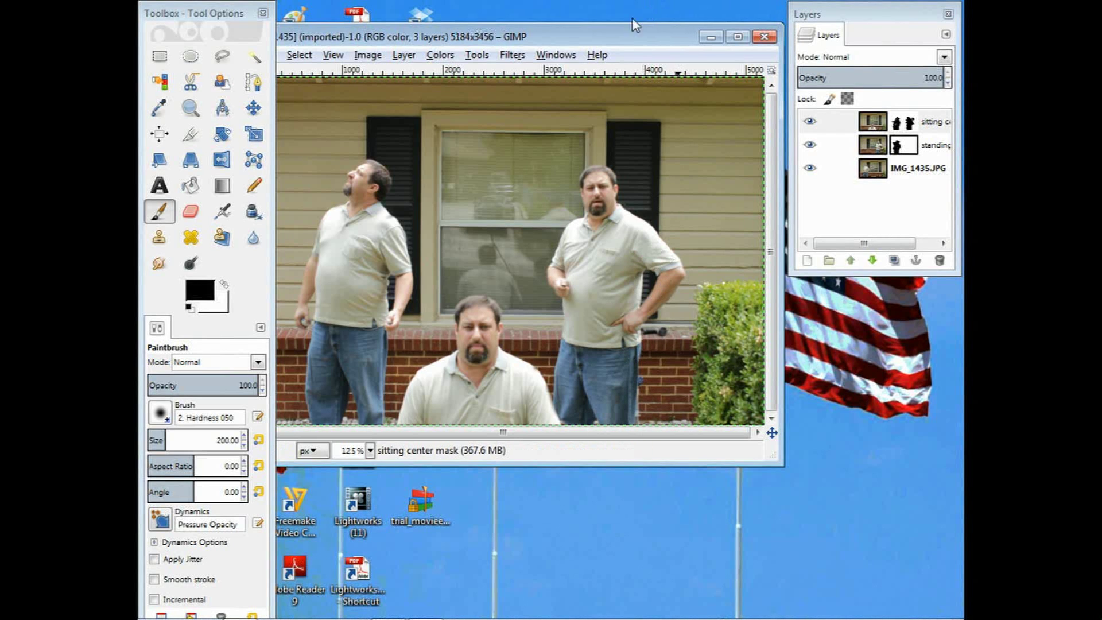
left_click_drag(598, 38, 648, 30)
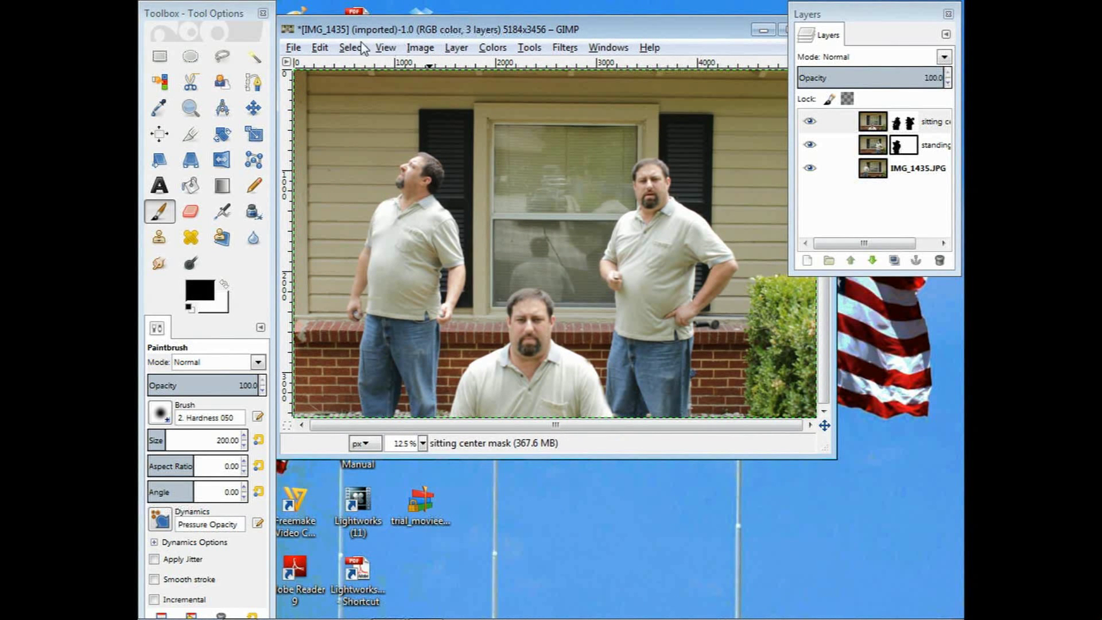
Step: Save the project as 'Ken x's 3' in XCF format in the 2012_07_01 folder
left_click(293, 48)
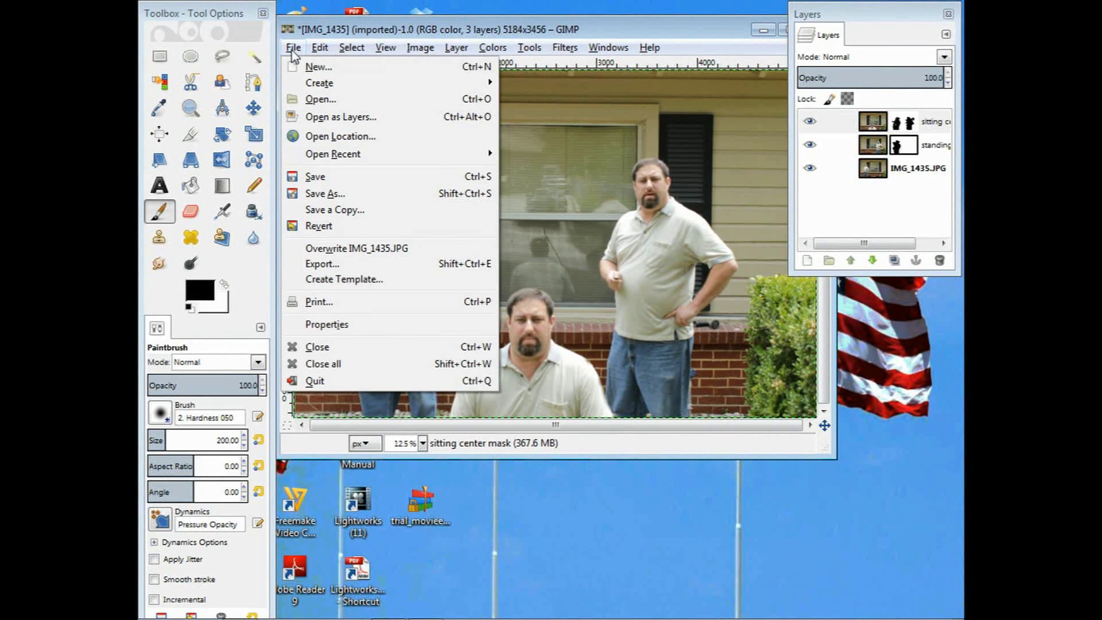
left_click(327, 193)
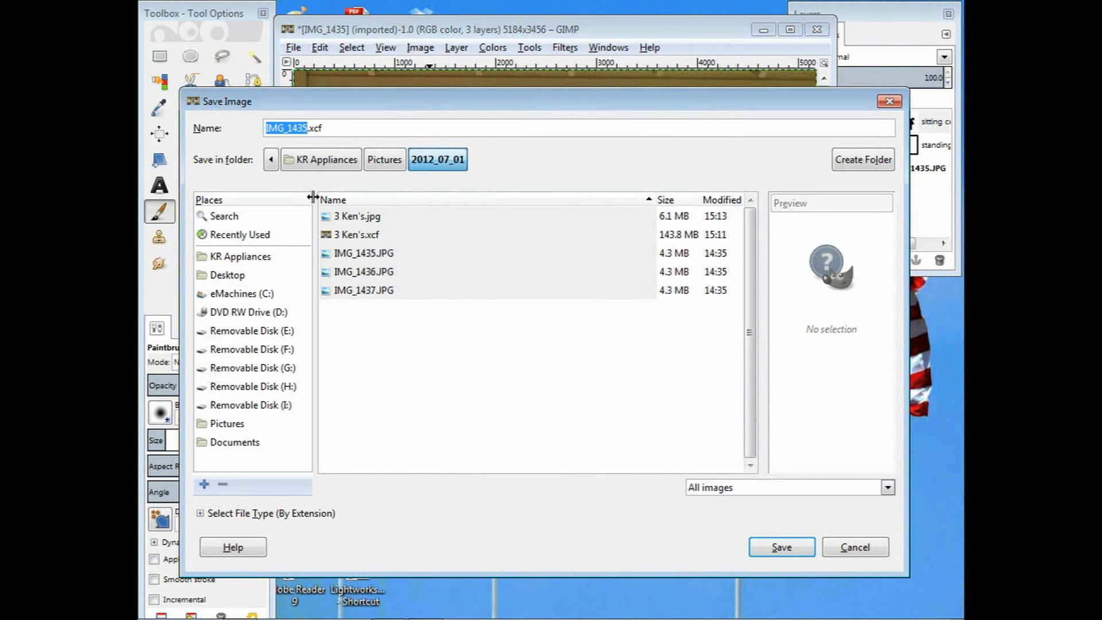
type("Ken x's 3")
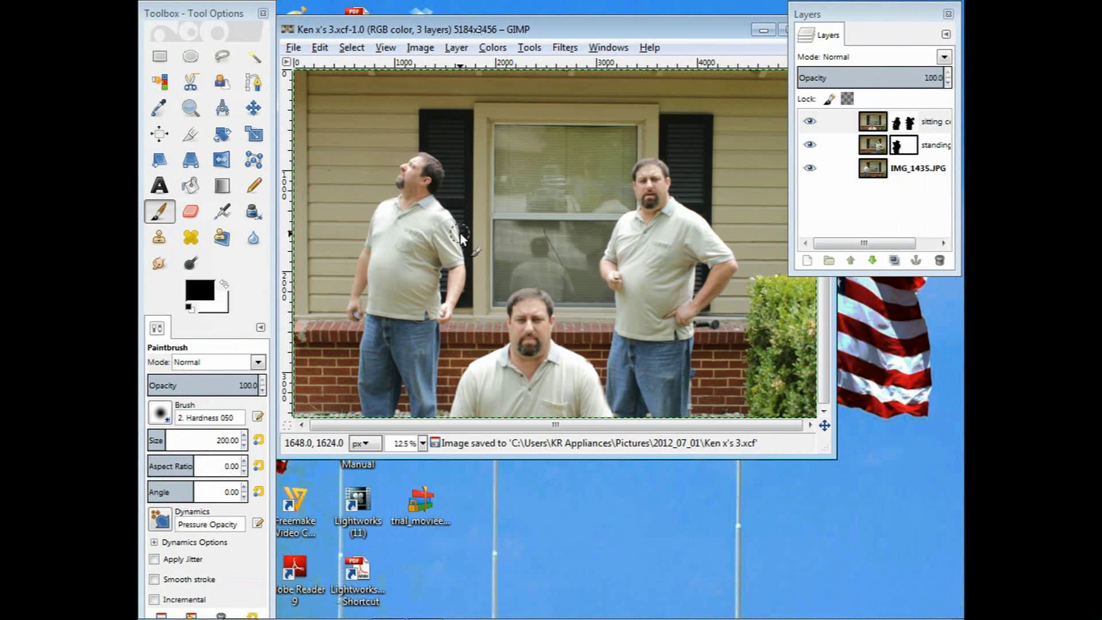
Step: Export the image as JPEG 'Ken x's 3.jpg' at quality 97
left_click(294, 49)
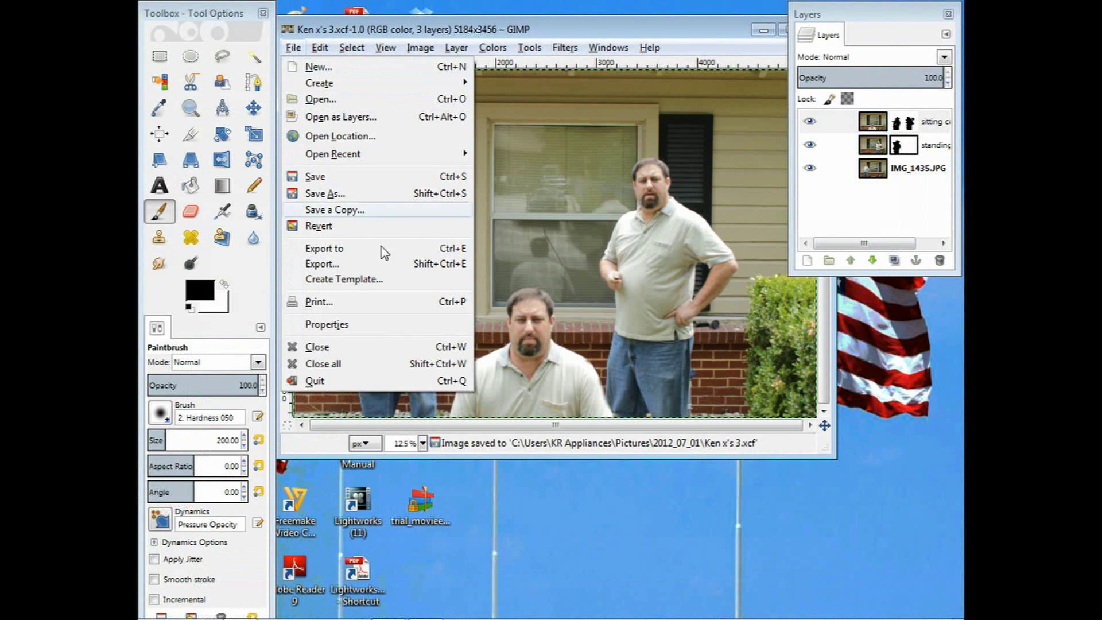
left_click(332, 265)
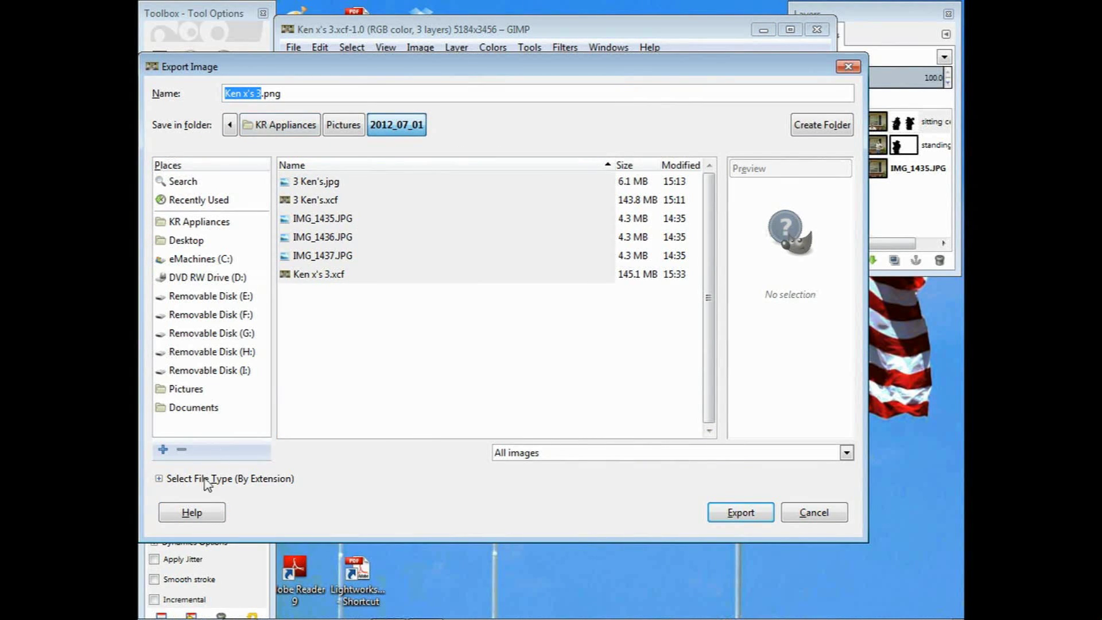
left_click(159, 479)
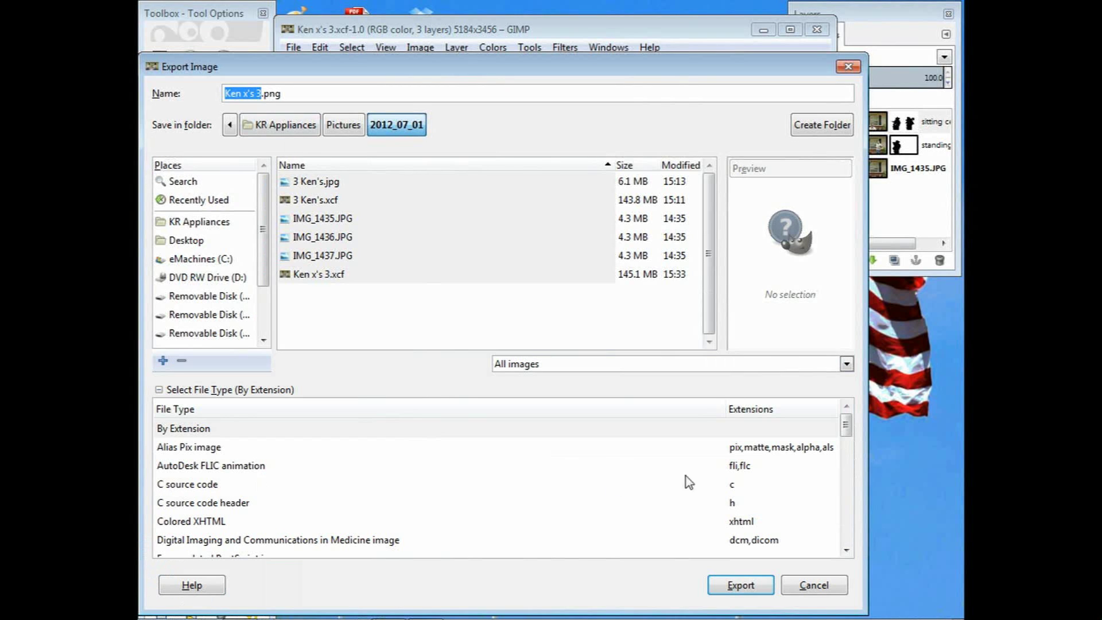
left_click(849, 510)
left_click(850, 510)
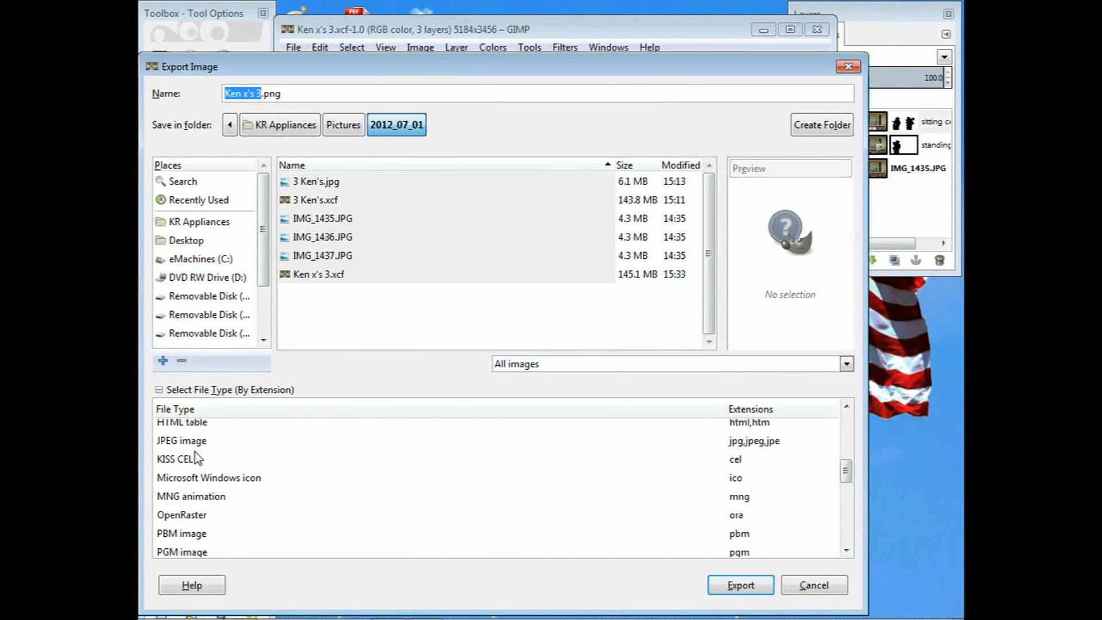
left_click(741, 447)
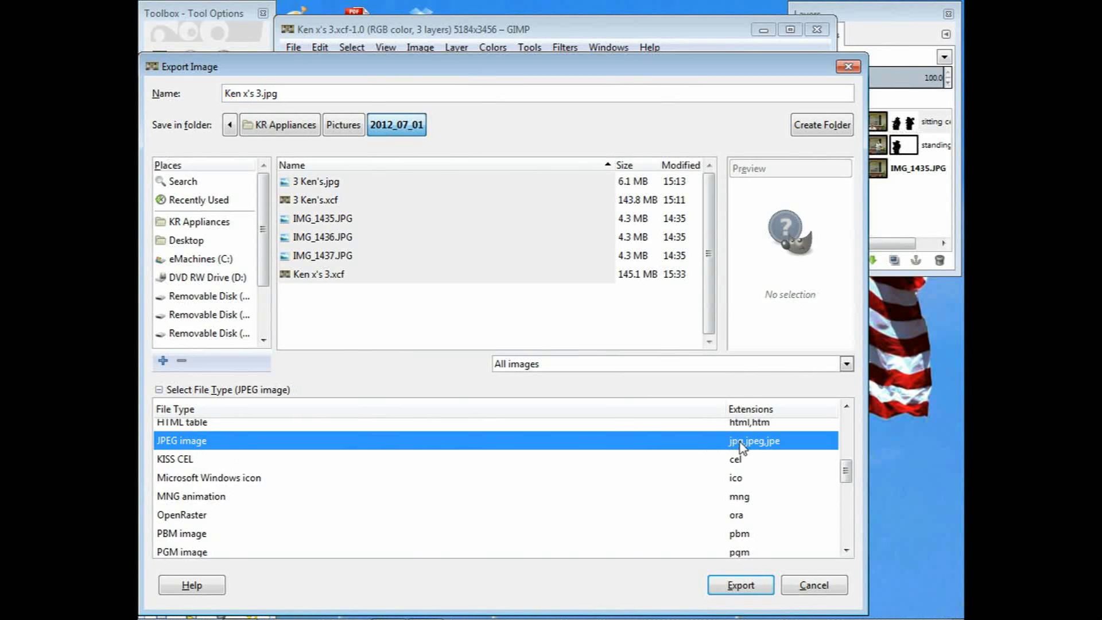
left_click(740, 584)
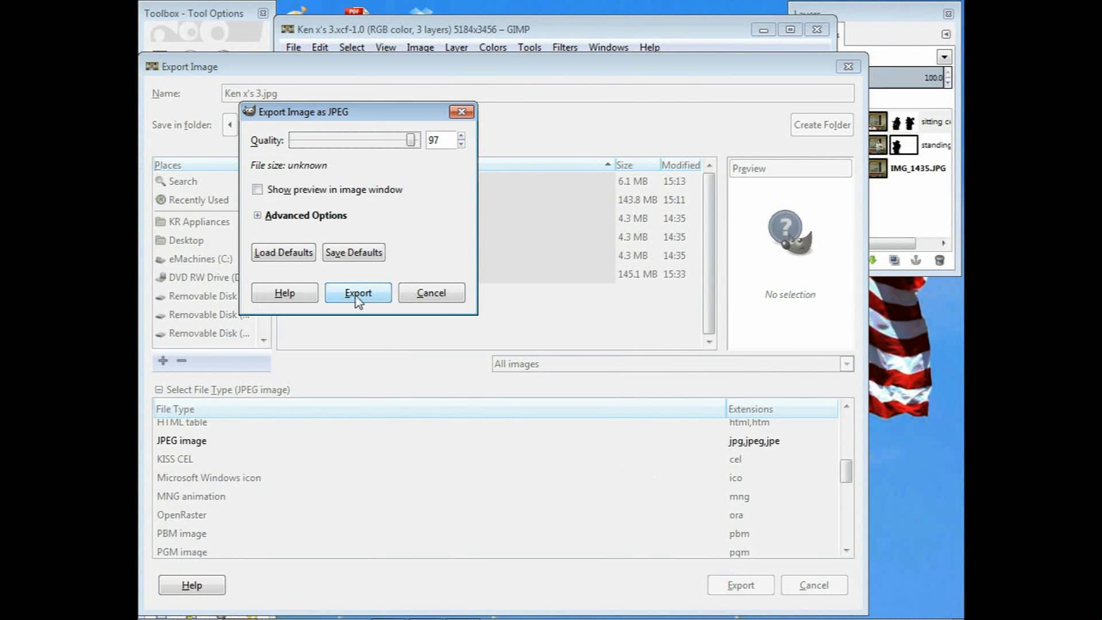
left_click(358, 294)
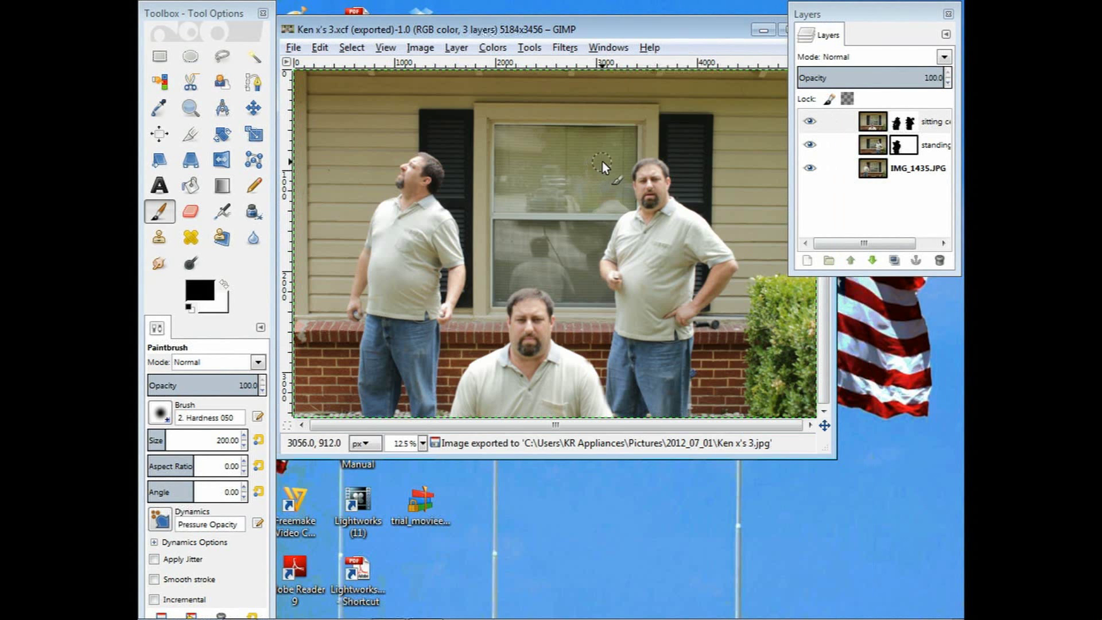
left_click_drag(690, 25, 638, 81)
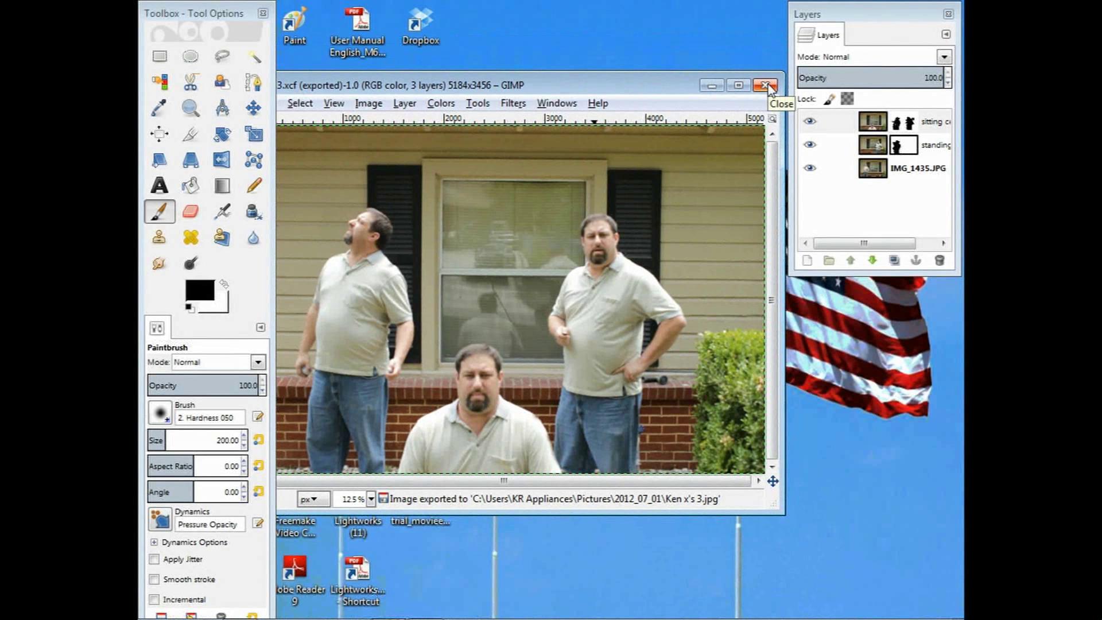
Step: Toggle the sitting, standing and IMG_1435.JPG layers' visibility to inspect each, ending with all shown
left_click(809, 121)
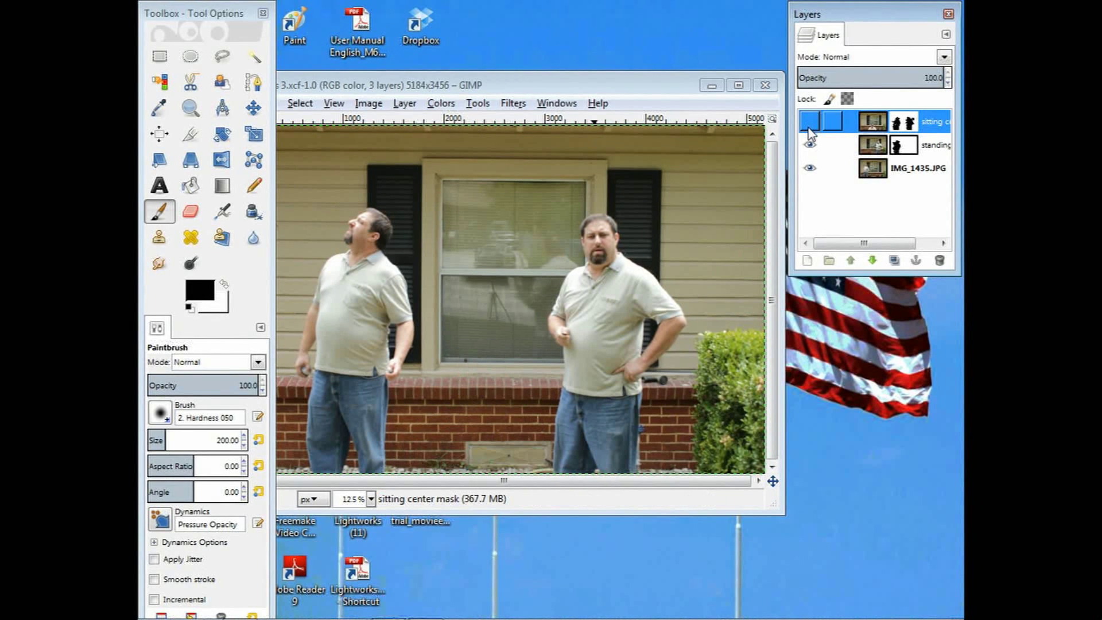
left_click(809, 145)
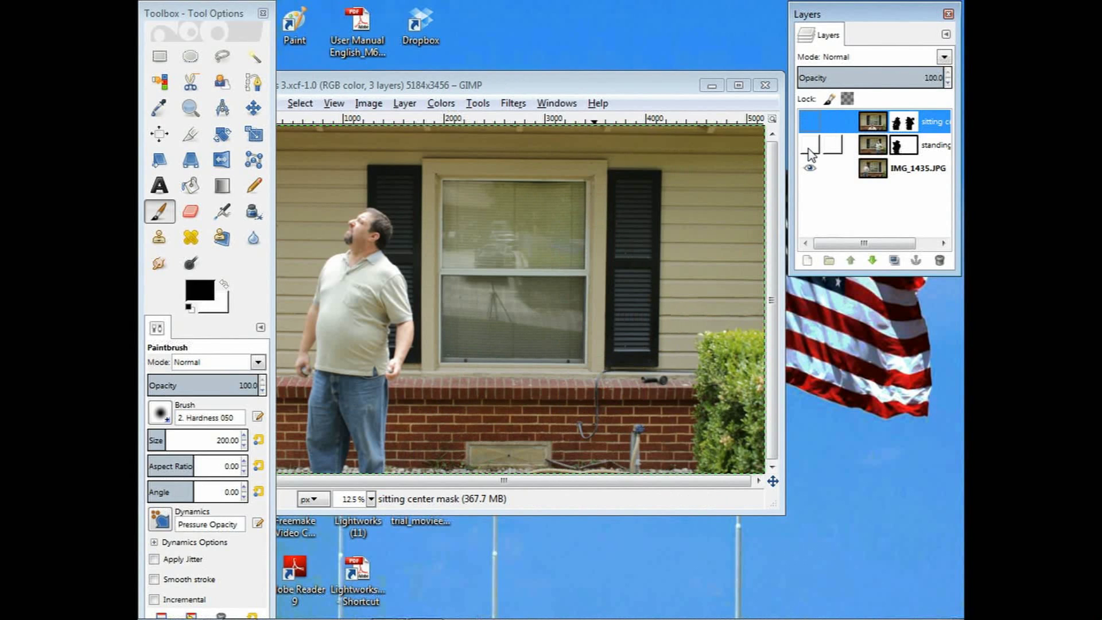
left_click(809, 167)
left_click(810, 121)
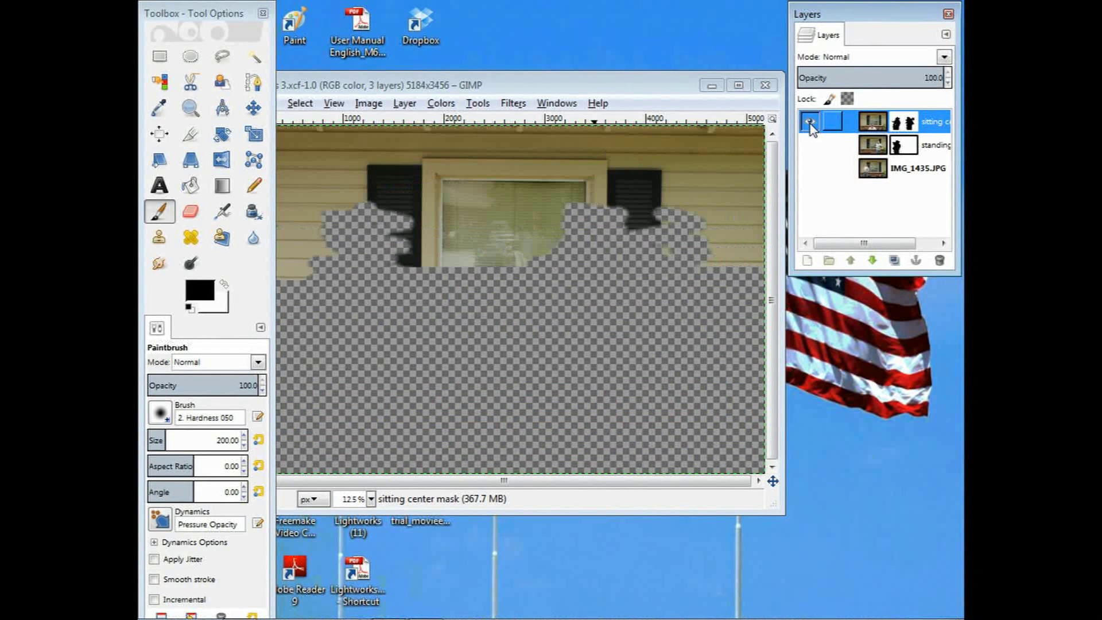
left_click(809, 145)
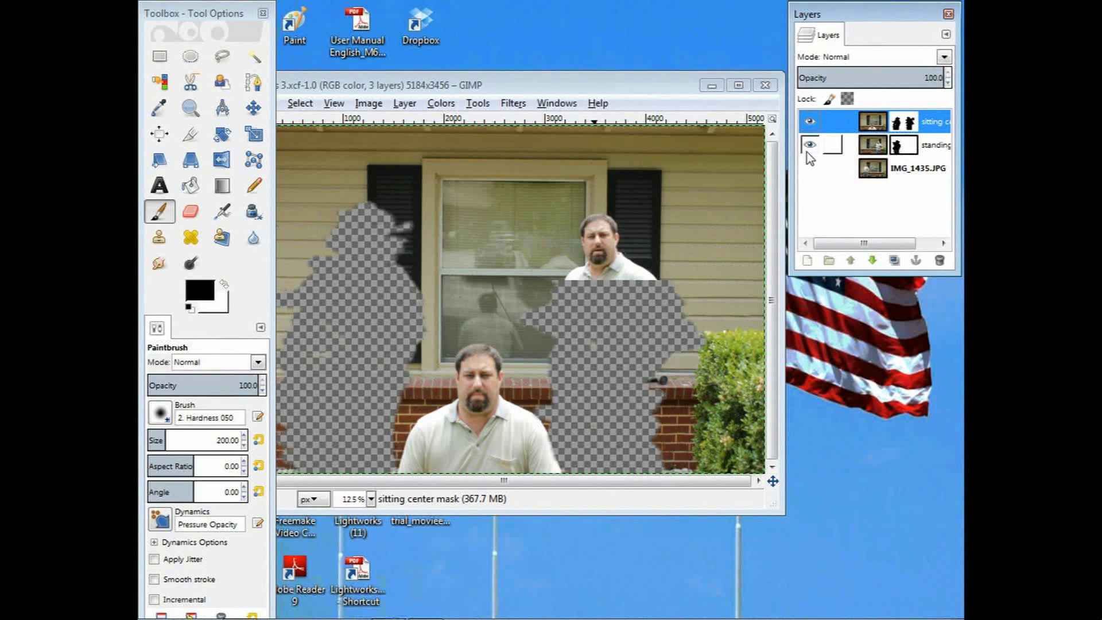
left_click(810, 122)
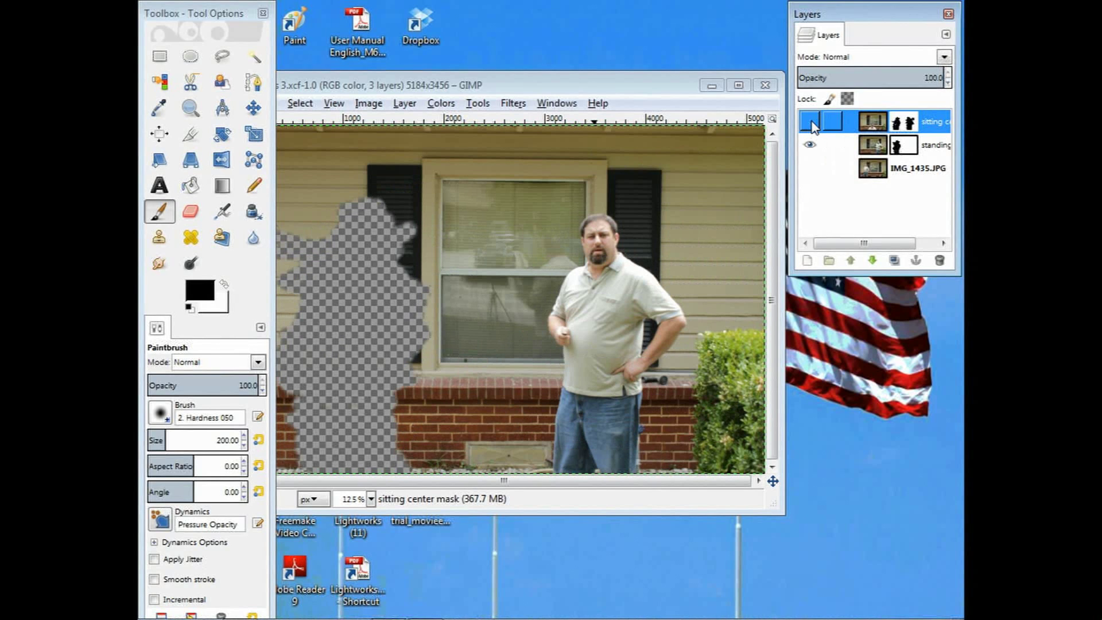
left_click(810, 121)
left_click(809, 168)
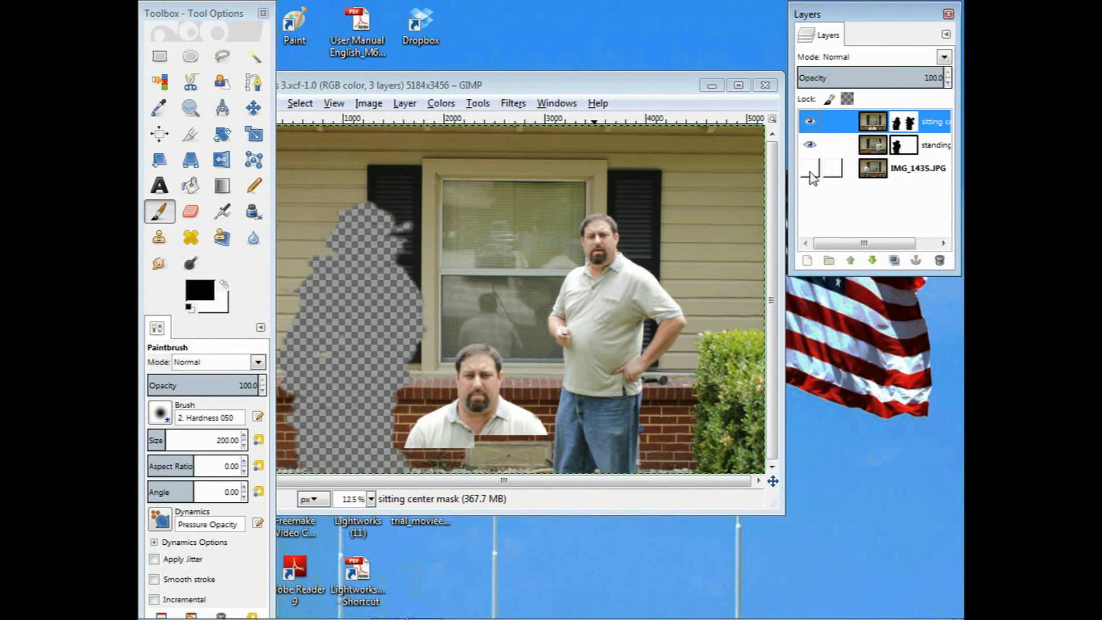
left_click(810, 172)
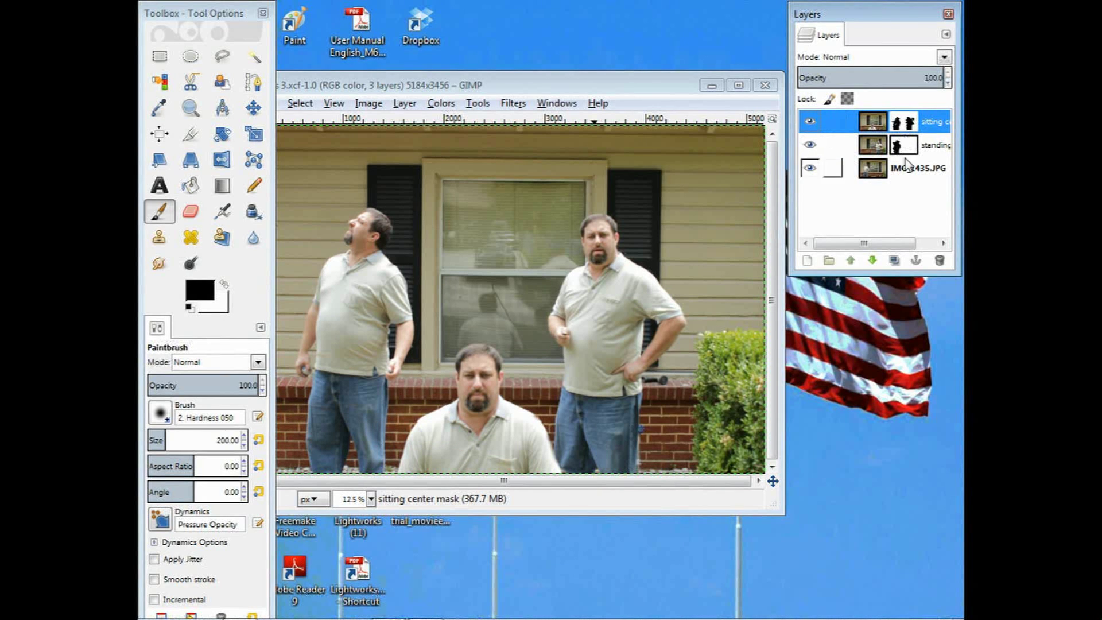
left_click_drag(875, 11, 871, 27)
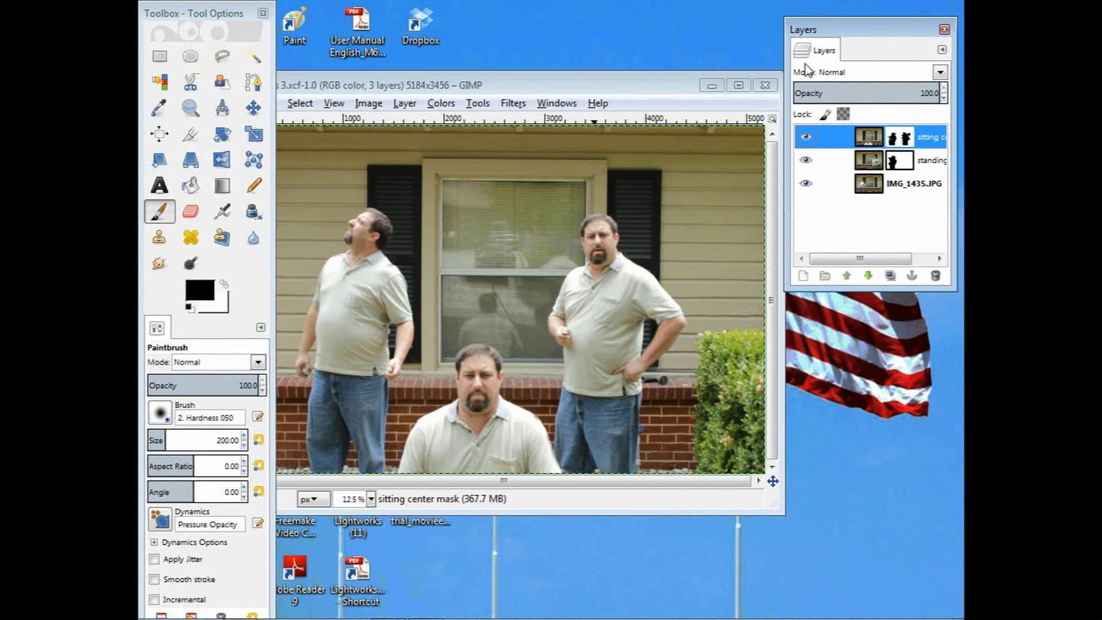
Step: Close Ken x's 3.xcf, saving its changes, and quit GIMP
left_click(765, 85)
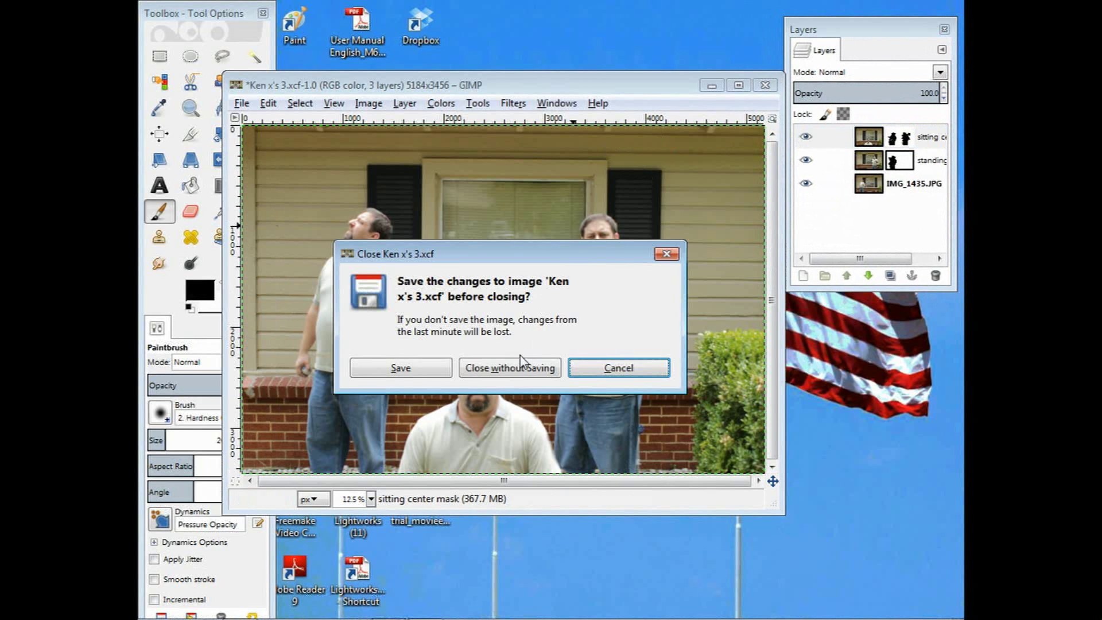
left_click(396, 370)
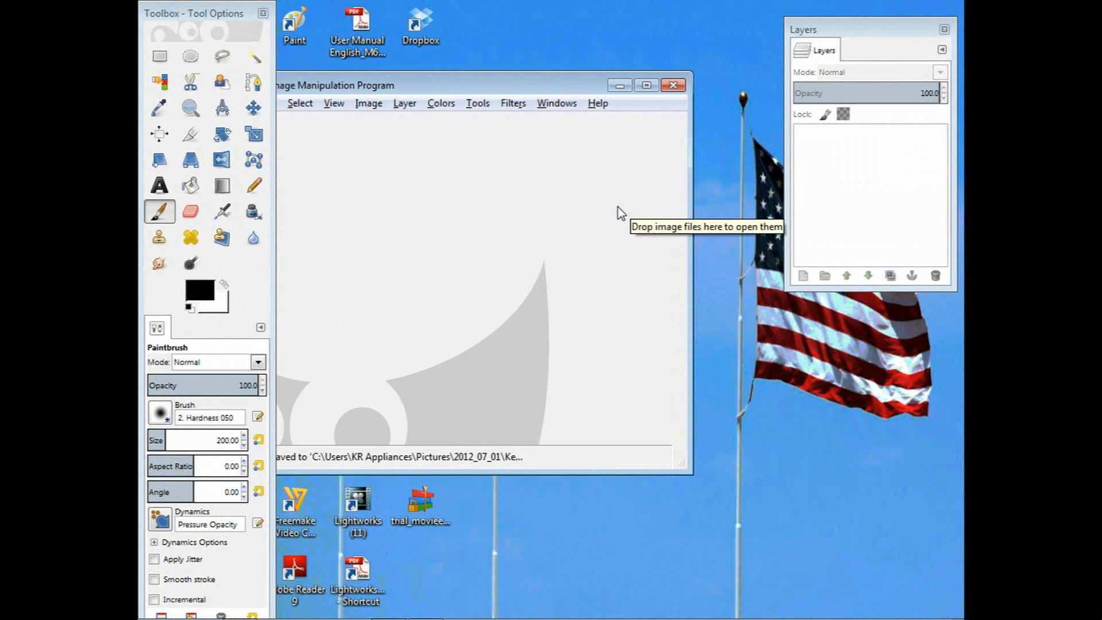
left_click(674, 86)
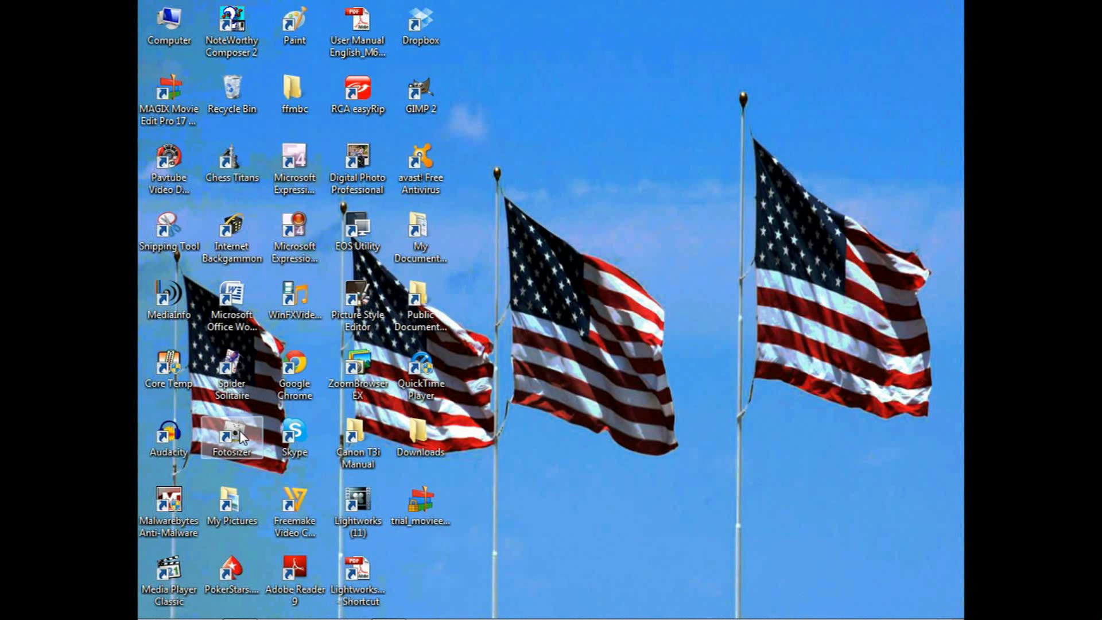
Step: Open Ken x's 3.jpg from My Pictures > 2012_07_01 to view it
double_click(230, 504)
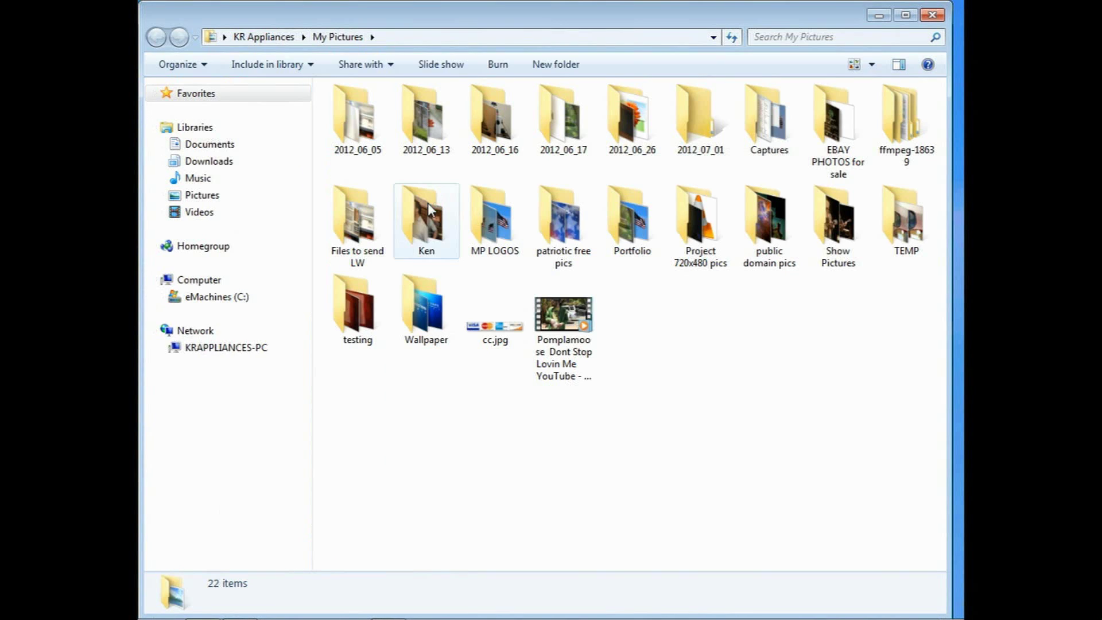
left_click(705, 138)
double_click(704, 137)
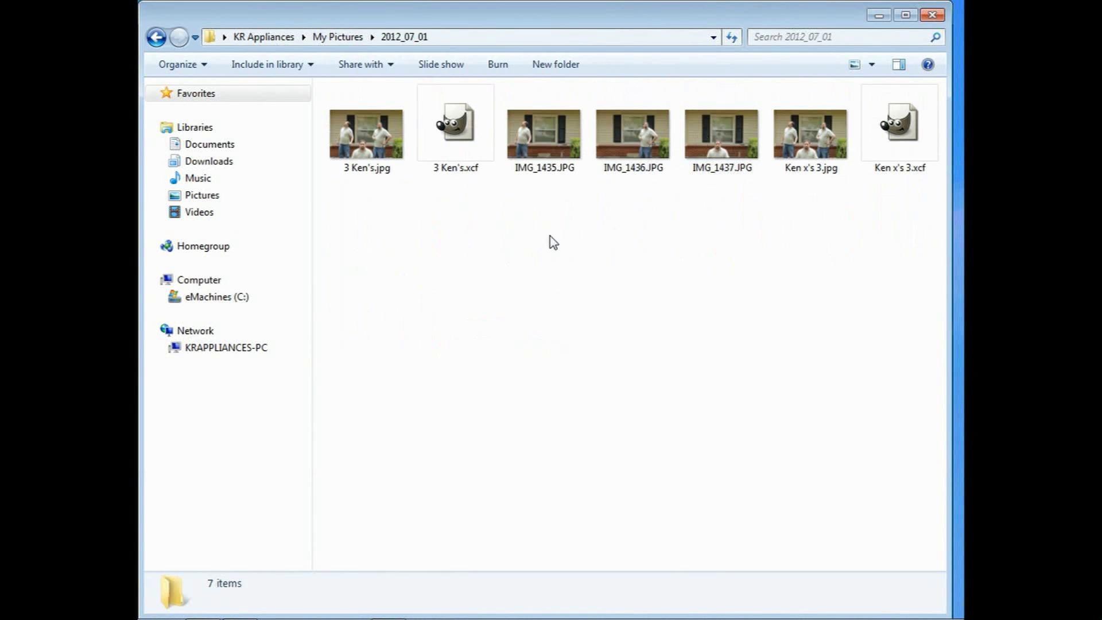
double_click(809, 135)
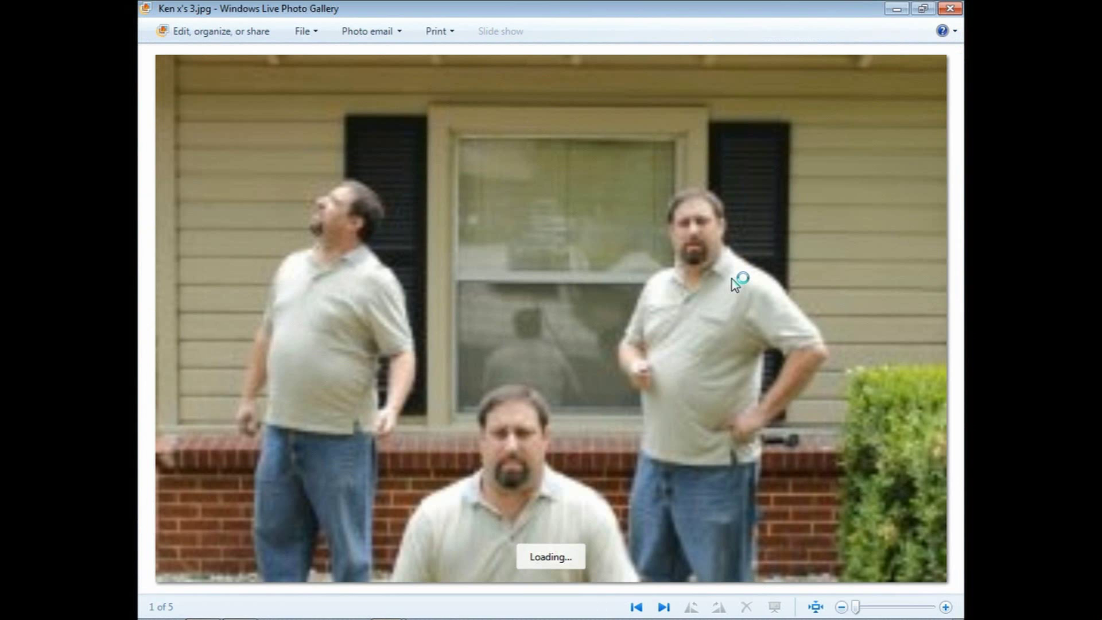